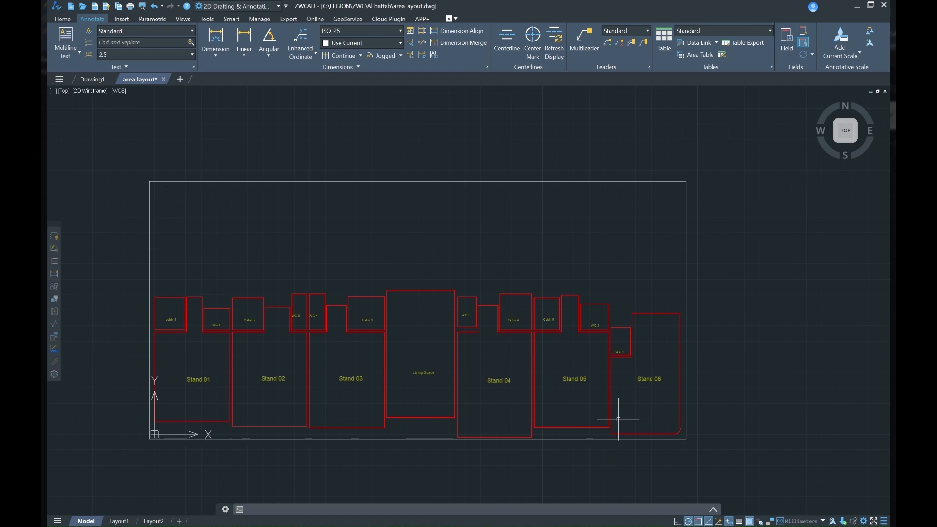
Step: Start the Area Table command for the stand layout and display its extended settings
{"action": "mouse_move", "coordinate": [533, 414]}
{"action": "middle_mouse_down"}
{"action": "mouse_move", "coordinate": [522, 392]}
{"action": "mouse_move", "coordinate": [501, 395]}
{"action": "middle_mouse_up"}
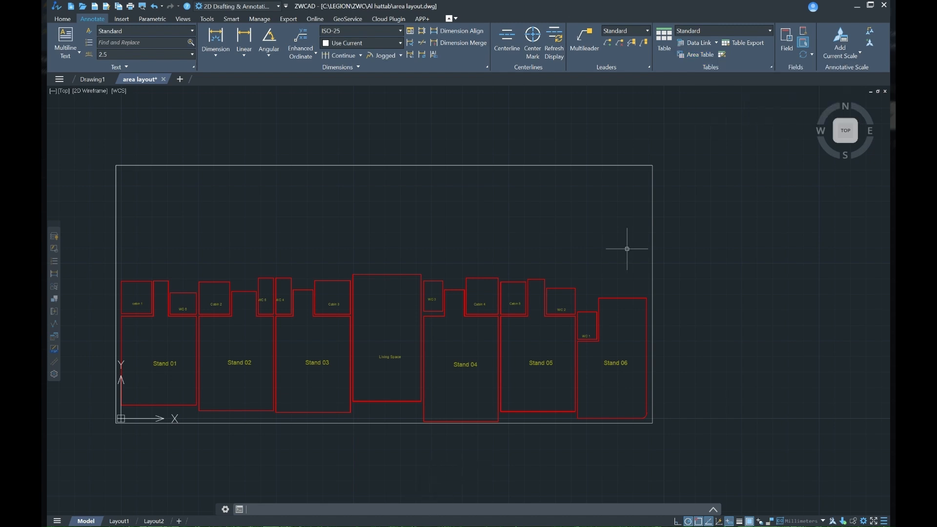
{"action": "left_click", "coordinate": [696, 55]}
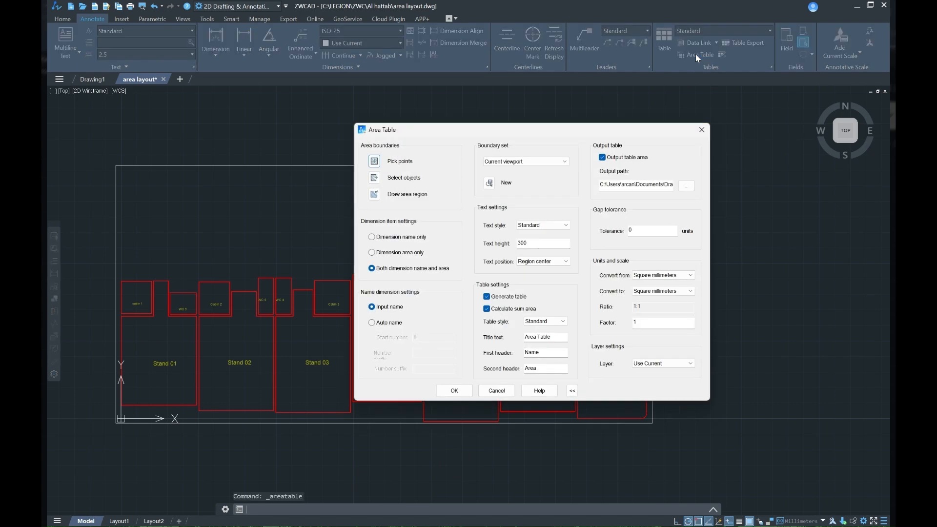
{"action": "left_click_drag", "start_coordinate": [562, 136], "coordinate": [534, 132]}
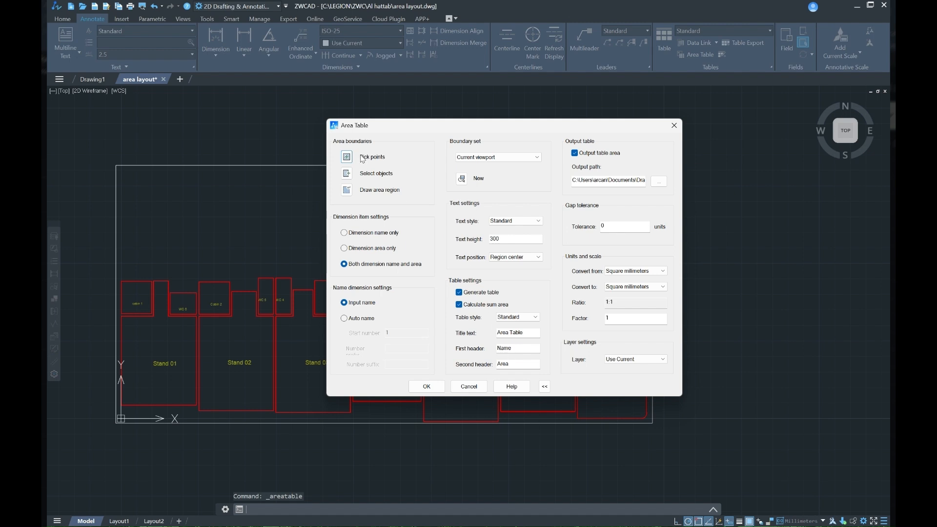
{"action": "left_click", "coordinate": [544, 387]}
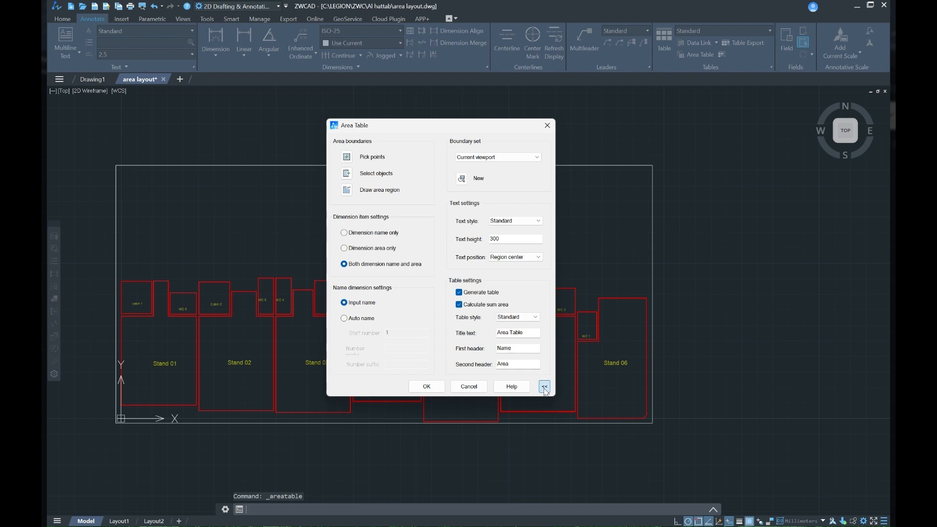
{"action": "left_click", "coordinate": [544, 387]}
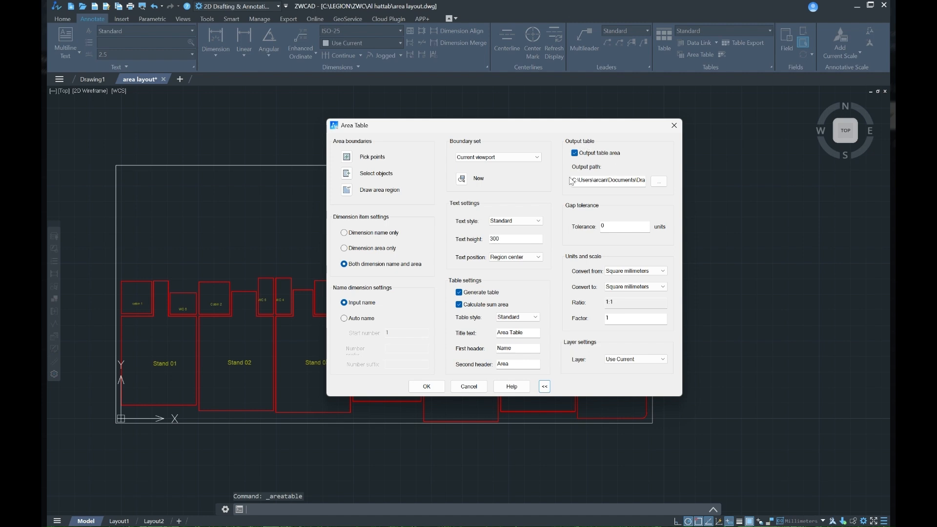
Step: Check the end of the output file path and set the area conversion target to square meters
{"action": "left_click", "coordinate": [631, 181]}
{"action": "key", "text": "End"}
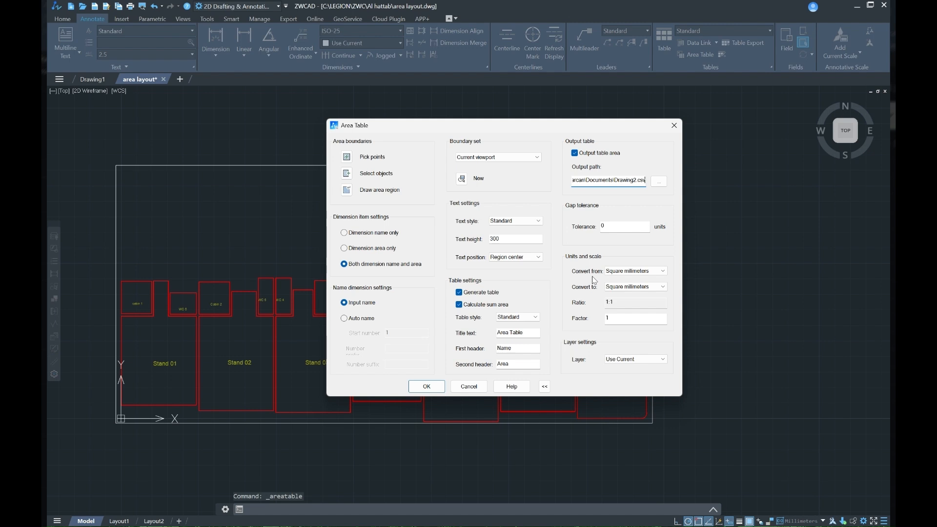
{"action": "left_click", "coordinate": [629, 286]}
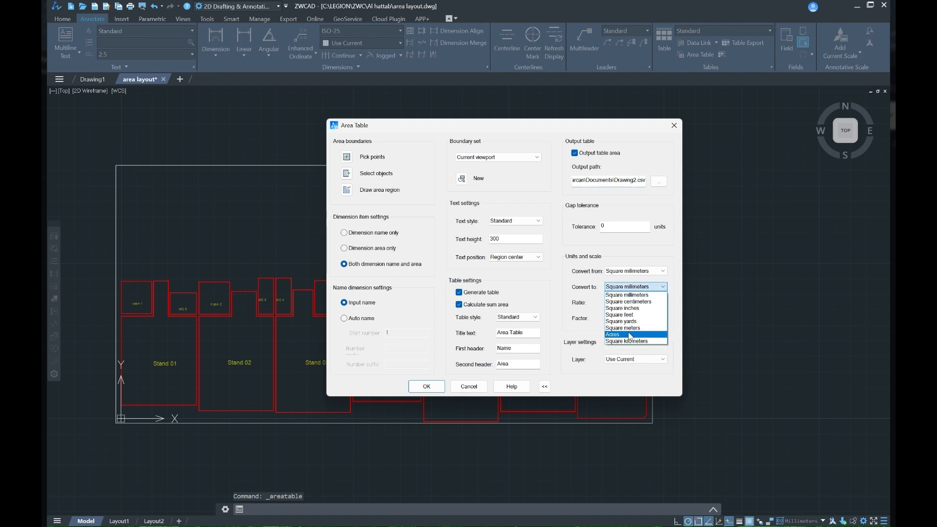
{"action": "left_click", "coordinate": [630, 328]}
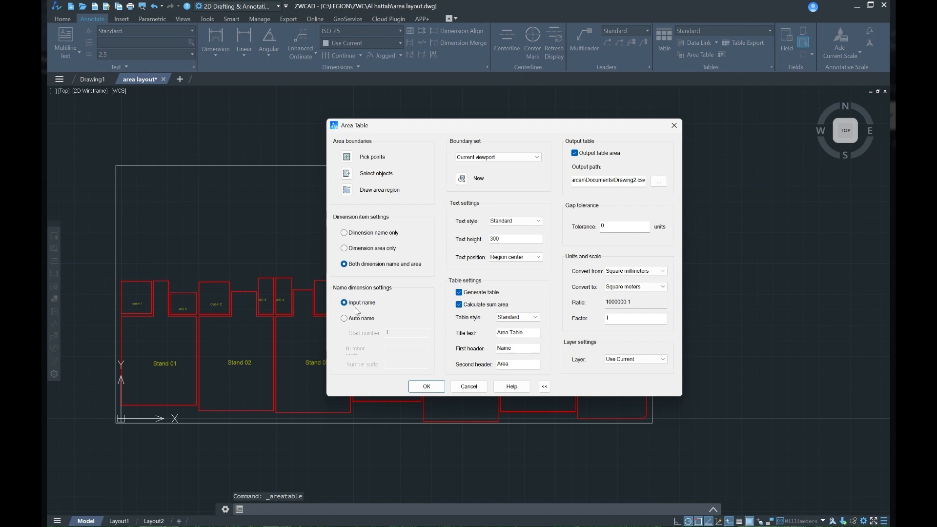
{"action": "left_click", "coordinate": [345, 318]}
{"action": "double_click", "coordinate": [403, 333]}
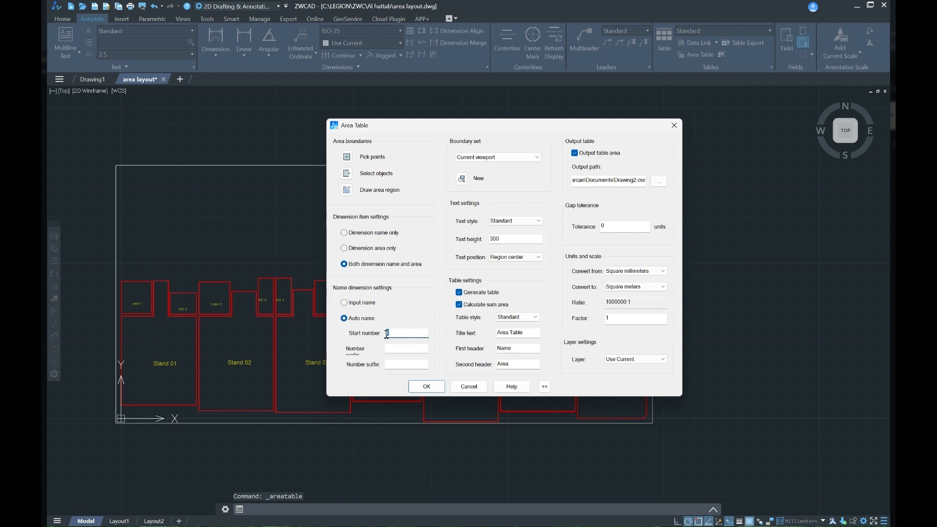
{"action": "left_click", "coordinate": [388, 349]}
{"action": "left_click_drag", "start_coordinate": [420, 127], "coordinate": [421, 87]}
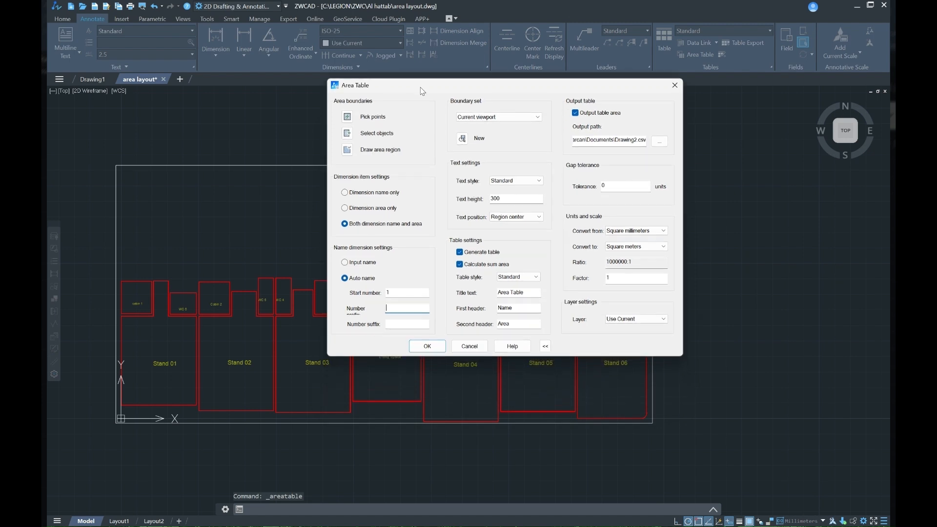
{"action": "left_click", "coordinate": [399, 294]}
{"action": "type", "text": "01"}
{"action": "left_click", "coordinate": [344, 263]}
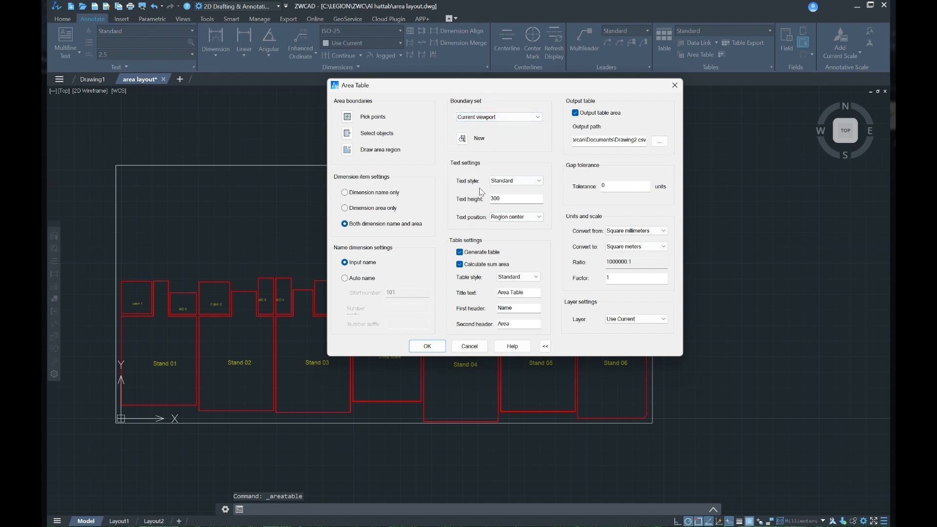
Step: Review the label text style and height, and set the text position to Pick point
{"action": "left_click", "coordinate": [507, 183]}
{"action": "left_click_drag", "start_coordinate": [508, 198], "coordinate": [481, 196]}
{"action": "left_click", "coordinate": [526, 218]}
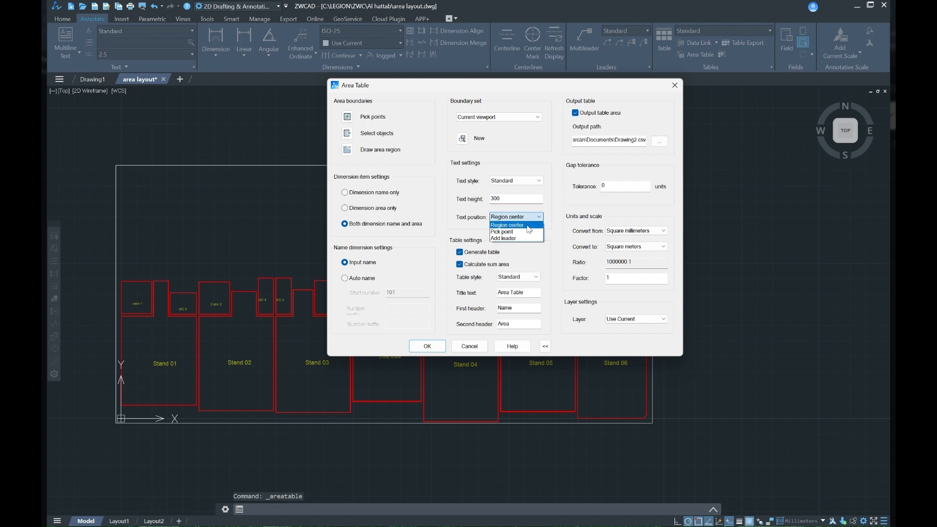
{"action": "left_click", "coordinate": [506, 233]}
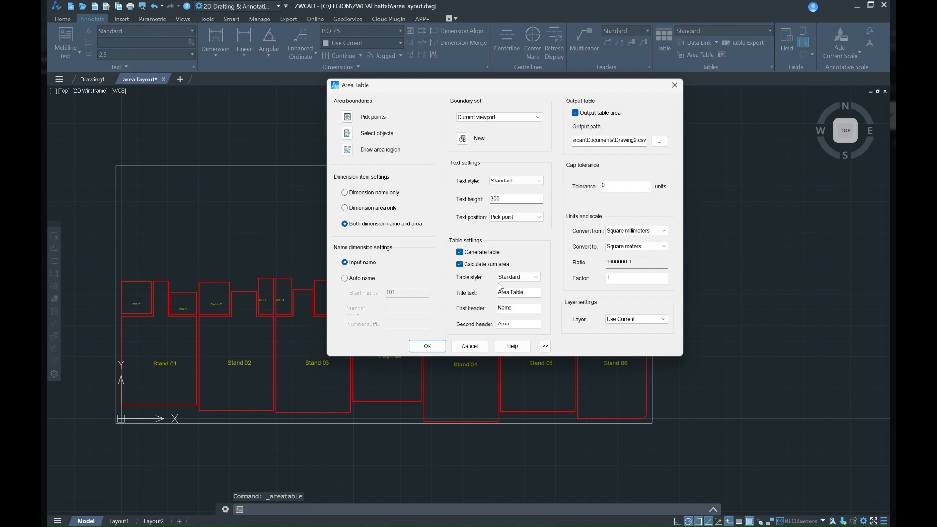
Step: Keep the Standard table style, accept the Area Table settings, and place the table outside the frame near its upper-right corner
{"action": "left_click", "coordinate": [523, 277]}
{"action": "left_click", "coordinate": [520, 284]}
{"action": "left_click_drag", "start_coordinate": [528, 292], "coordinate": [482, 321]}
{"action": "key", "text": "Return"}
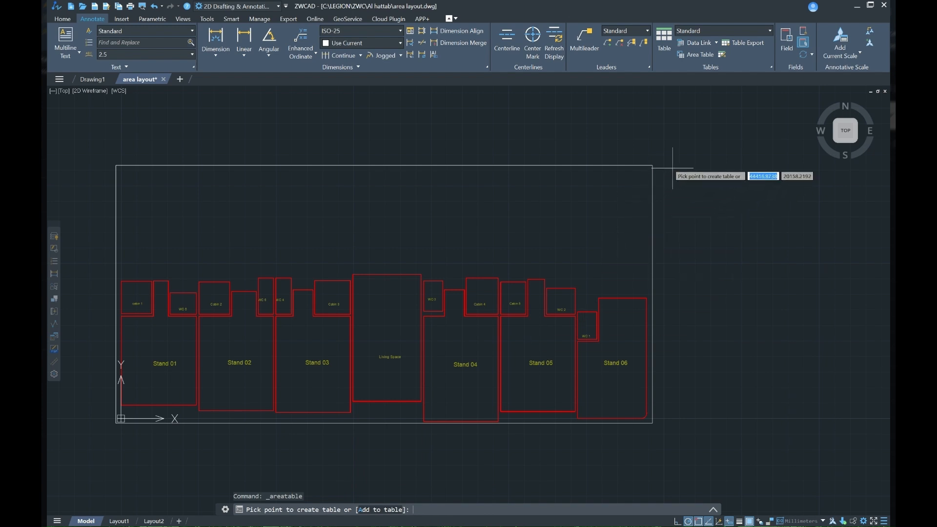
{"action": "left_click", "coordinate": [700, 167]}
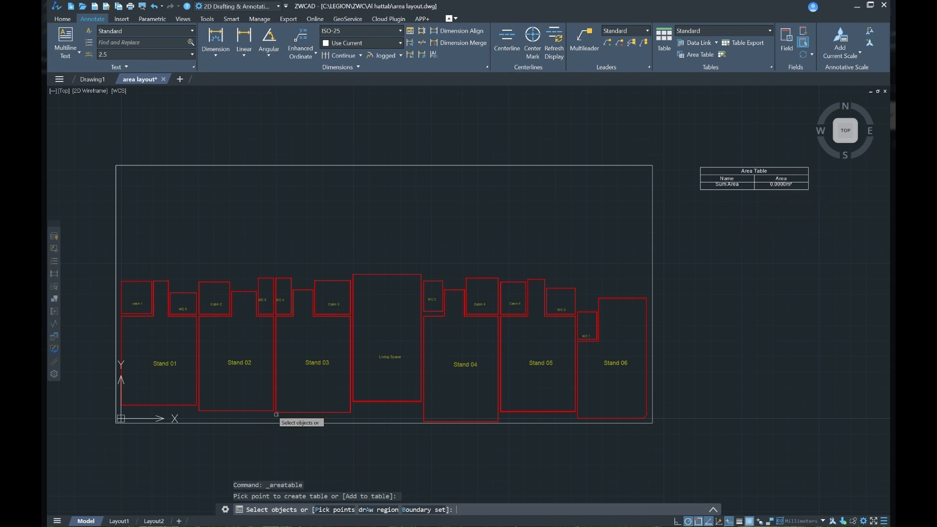
Step: Add the cabin 1 outline to the area table with the name "cabin 1" and place its label inside the room
{"action": "scroll", "coordinate": [137, 309], "scroll_direction": "up", "scroll_amount": 4}
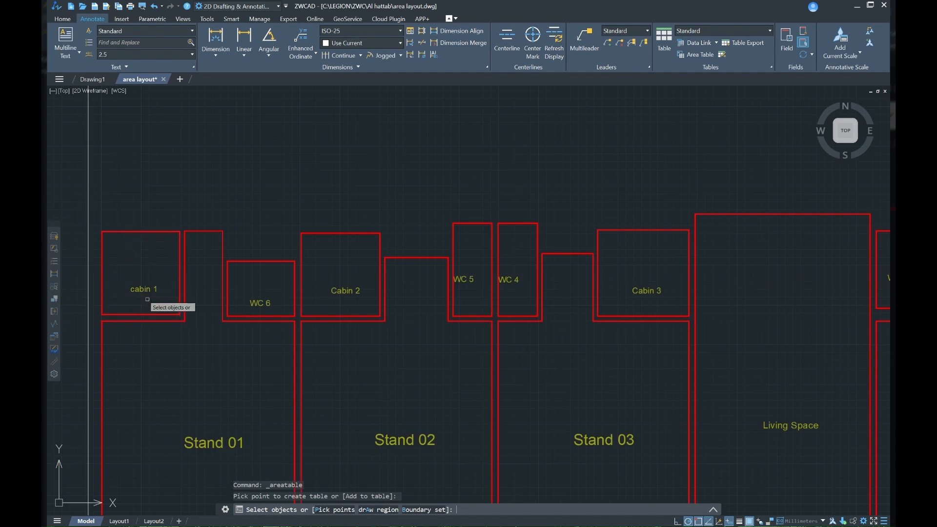
{"action": "left_click", "coordinate": [141, 232]}
{"action": "key", "text": "Return"}
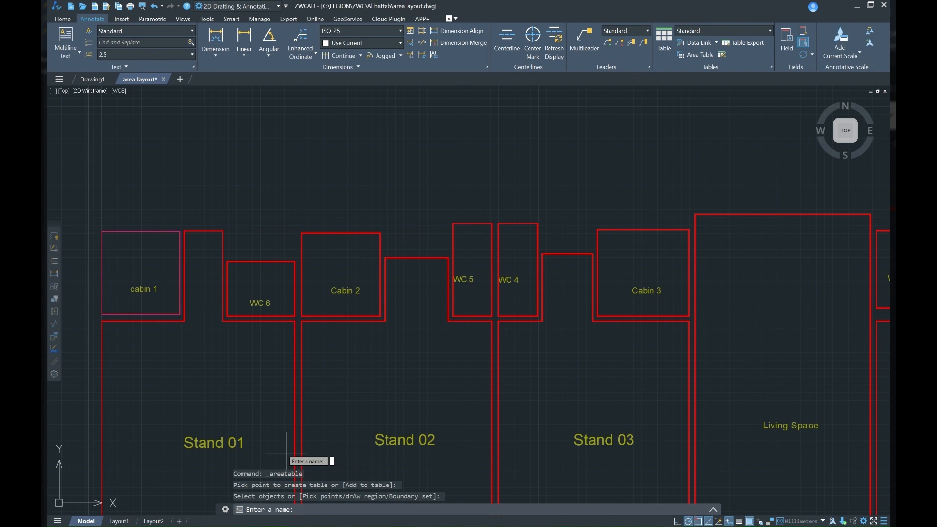
{"action": "type", "text": "c"}
{"action": "key", "text": "Return"}
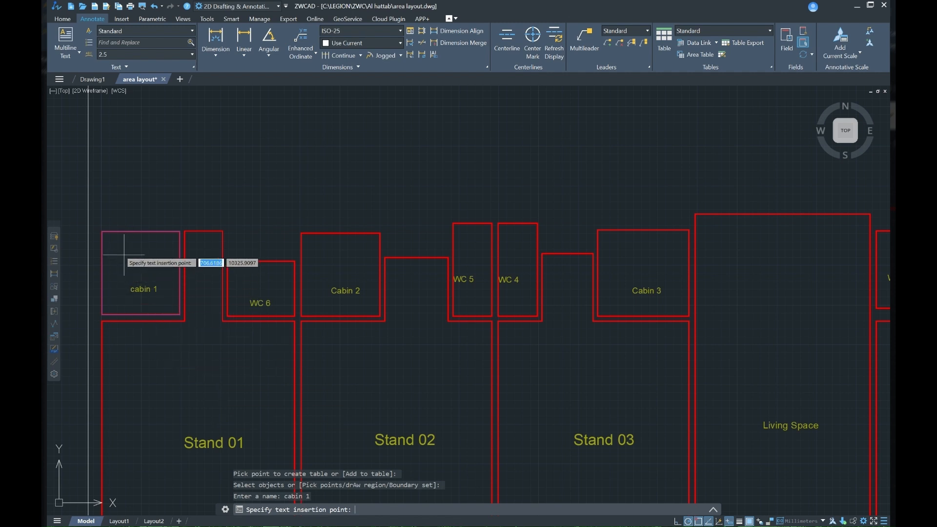
{"action": "left_click", "coordinate": [104, 254]}
{"action": "scroll", "coordinate": [102, 267], "scroll_direction": "up", "scroll_amount": 4}
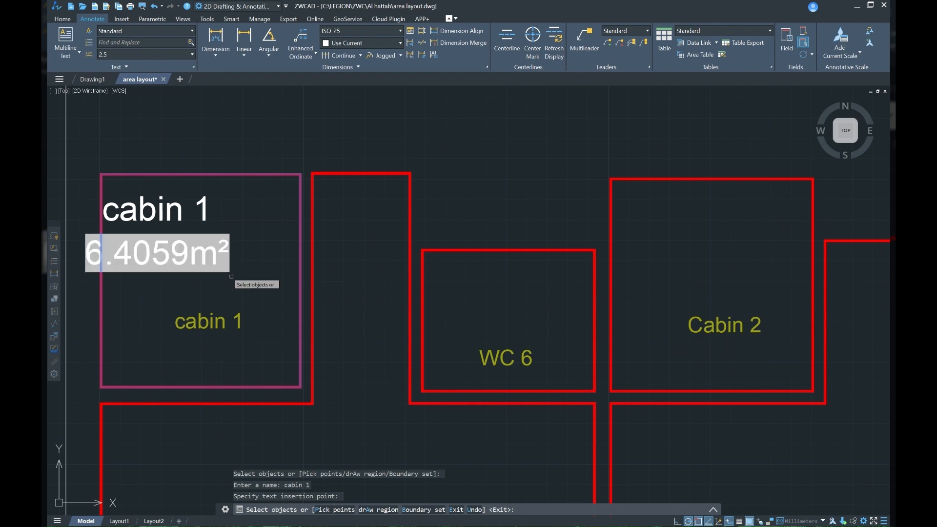
Step: Add the Stand 01 outline to the area table as "stand 01" and place its label above the existing room text
{"action": "scroll", "coordinate": [231, 276], "scroll_direction": "down", "scroll_amount": 4}
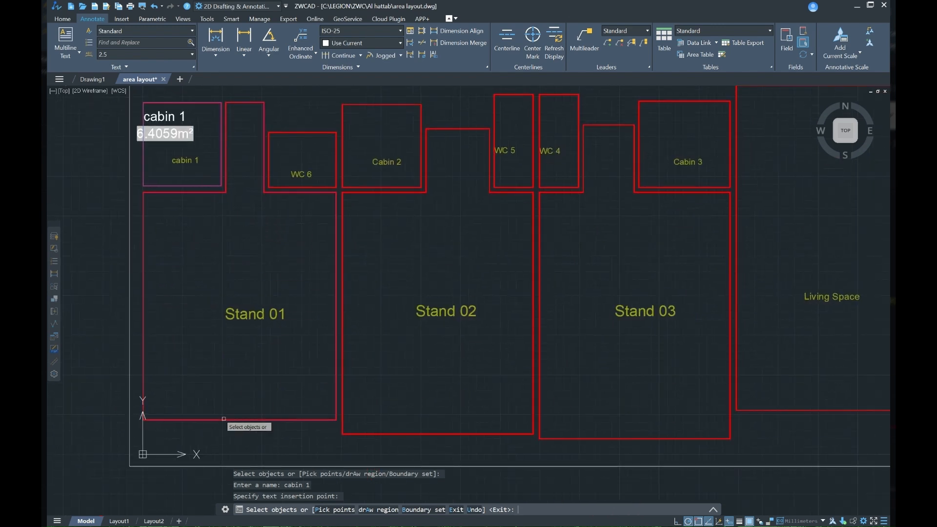
{"action": "left_click", "coordinate": [224, 418]}
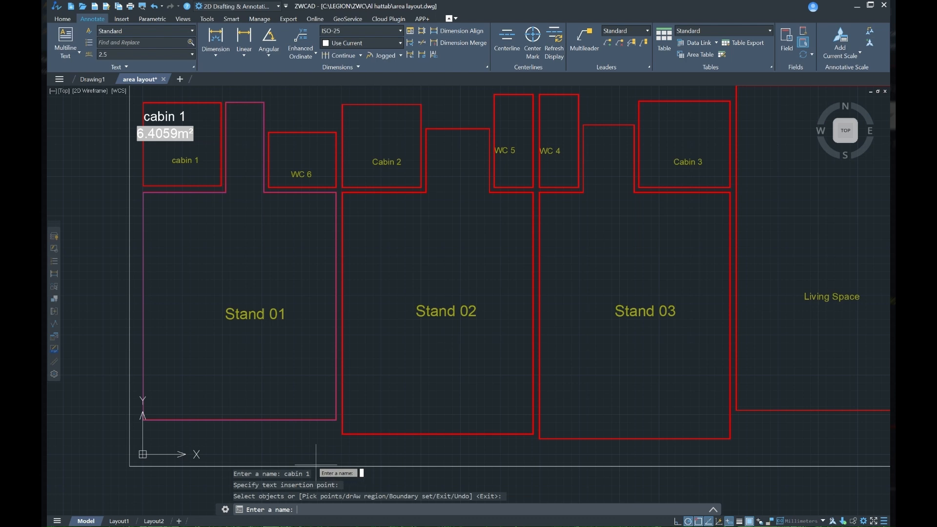
{"action": "type", "text": "s"}
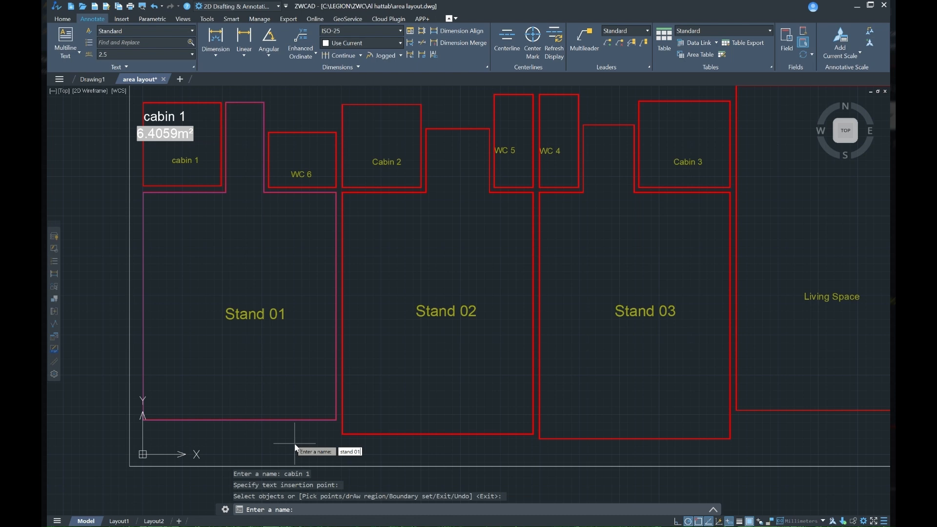
{"action": "type", "text": "tand 01"}
{"action": "key", "text": "Return"}
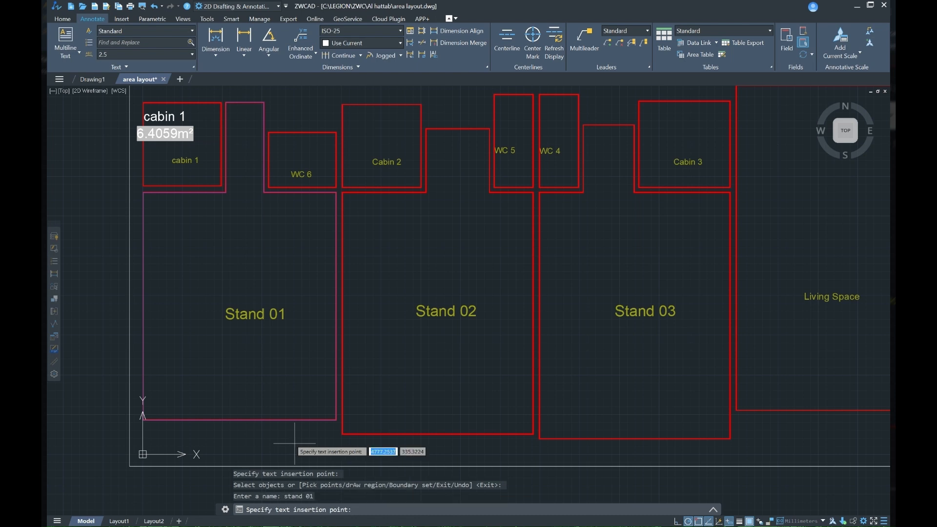
{"action": "left_click", "coordinate": [241, 266]}
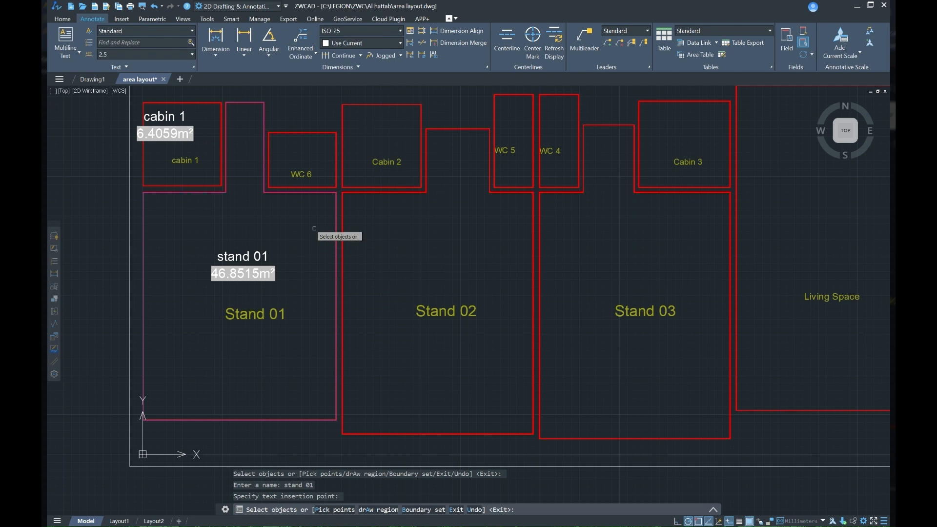
Step: Add the WC 6 outline to the area table as "wc6" and place its label in the room's upper part
{"action": "scroll", "coordinate": [307, 142], "scroll_direction": "up", "scroll_amount": 4}
{"action": "middle_click_drag", "start_coordinate": [307, 131], "coordinate": [320, 206]}
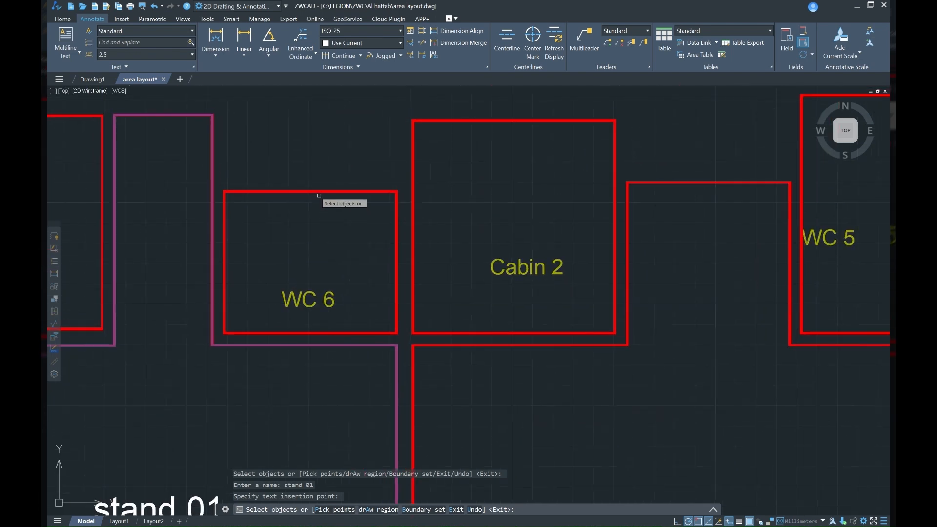
{"action": "left_click", "coordinate": [329, 212]}
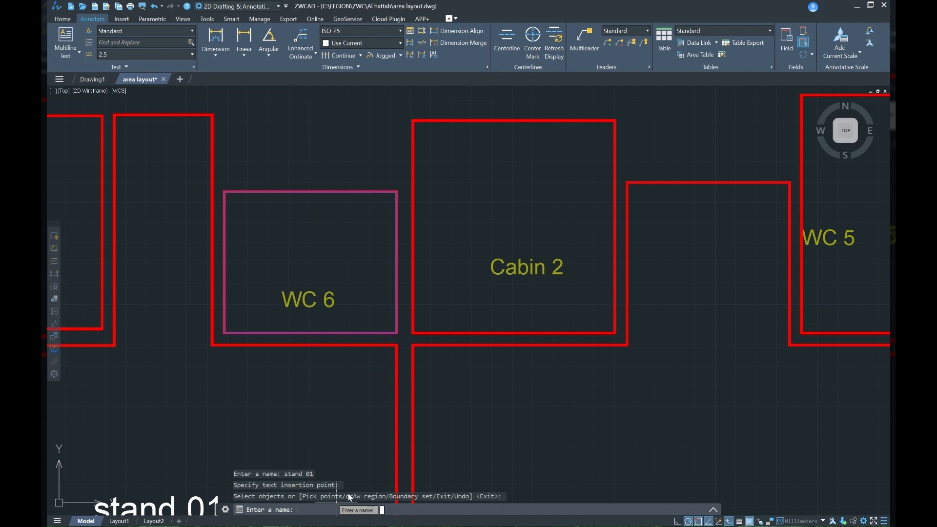
{"action": "type", "text": "wc6"}
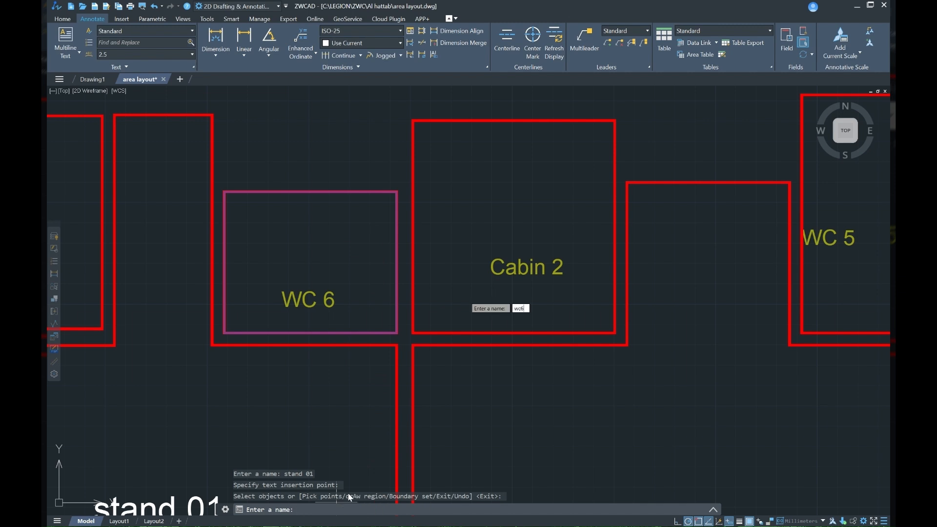
{"action": "key", "text": "Return"}
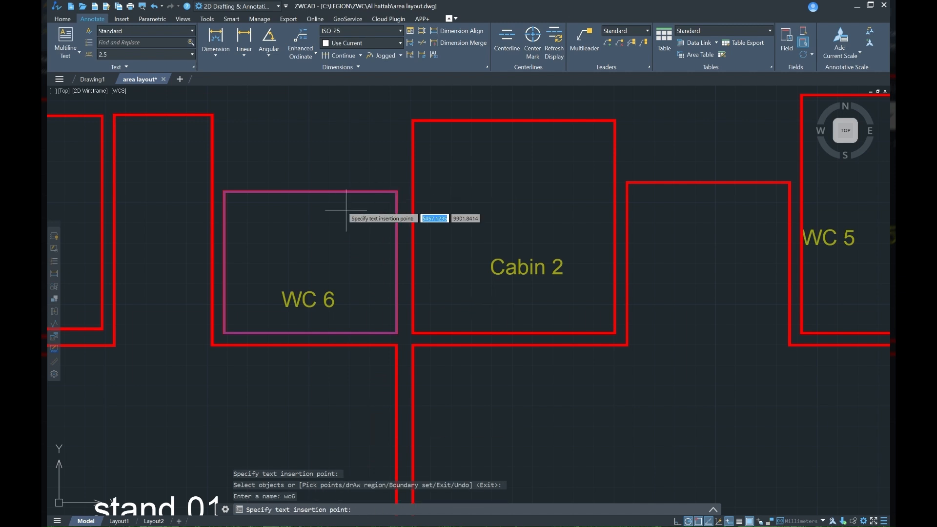
{"action": "left_click", "coordinate": [319, 217]}
Step: Add the Cabin 2 outline to the area table as "cabin 2" and place its label near the room's upper edge
{"action": "scroll", "coordinate": [319, 218], "scroll_direction": "down", "scroll_amount": 3}
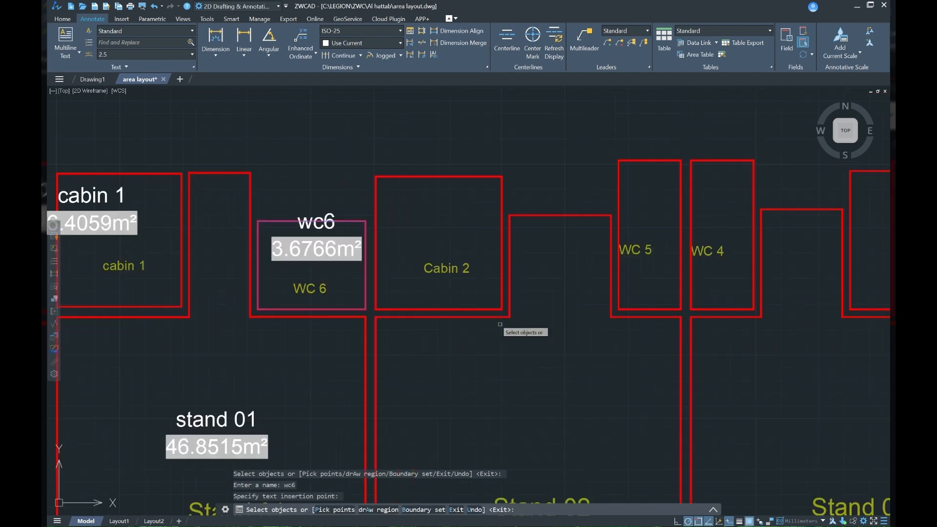
{"action": "left_click", "coordinate": [396, 107]}
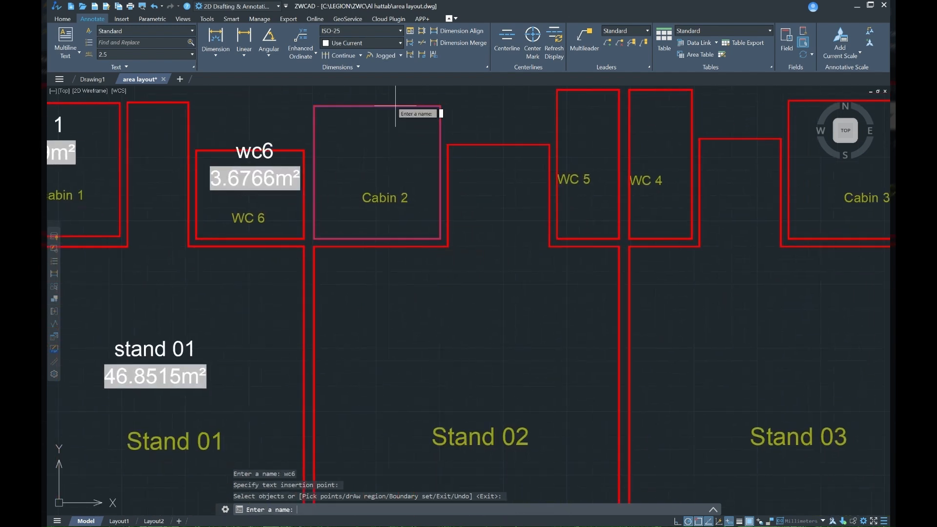
{"action": "type", "text": "cabin"}
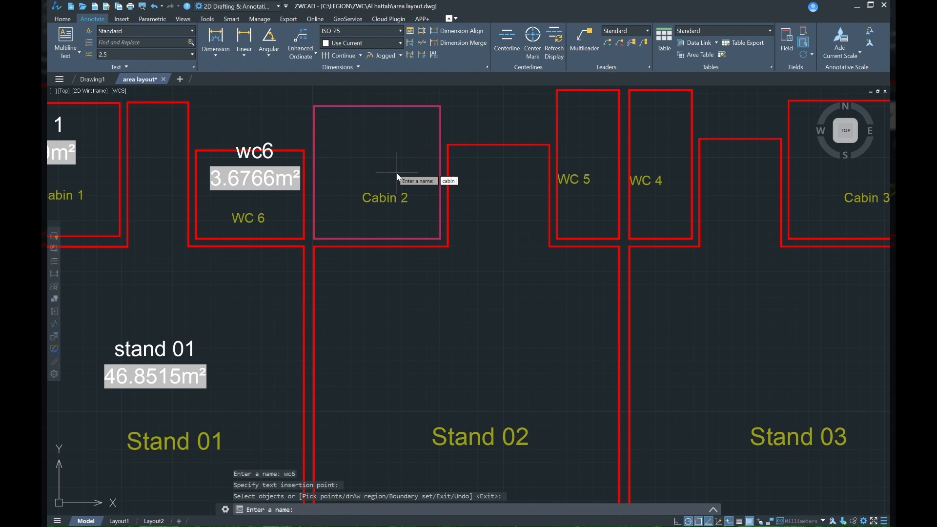
{"action": "type", "text": " 2"}
{"action": "key", "text": "Return"}
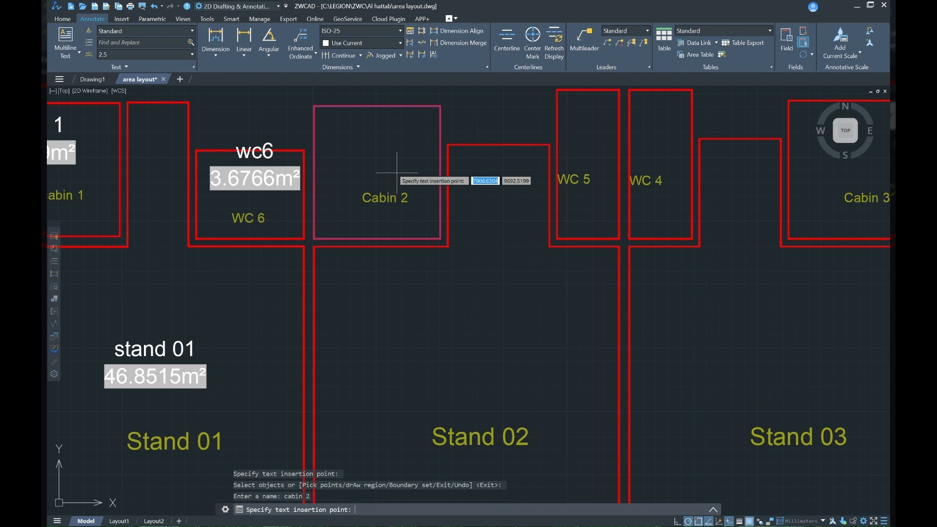
{"action": "left_click", "coordinate": [382, 130]}
Step: Add the Stand 02 outline to the area table as "stand 02" and place its label above the existing room text
{"action": "scroll", "coordinate": [393, 219], "scroll_direction": "down", "scroll_amount": 5}
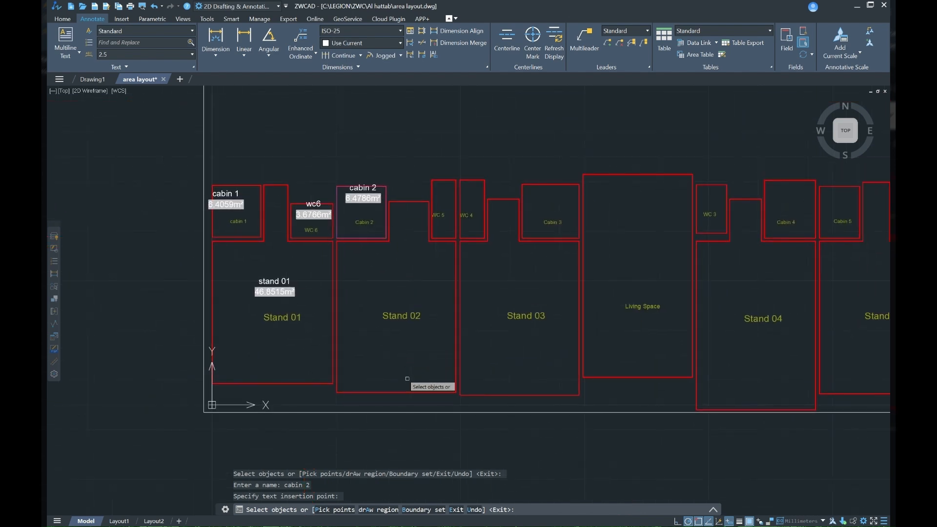
{"action": "left_click", "coordinate": [408, 391]}
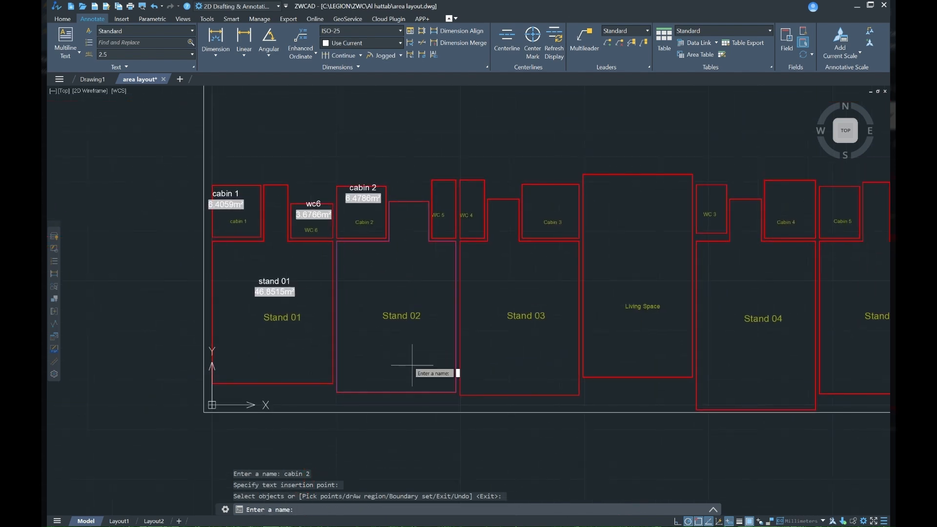
{"action": "type", "text": "stand 02"}
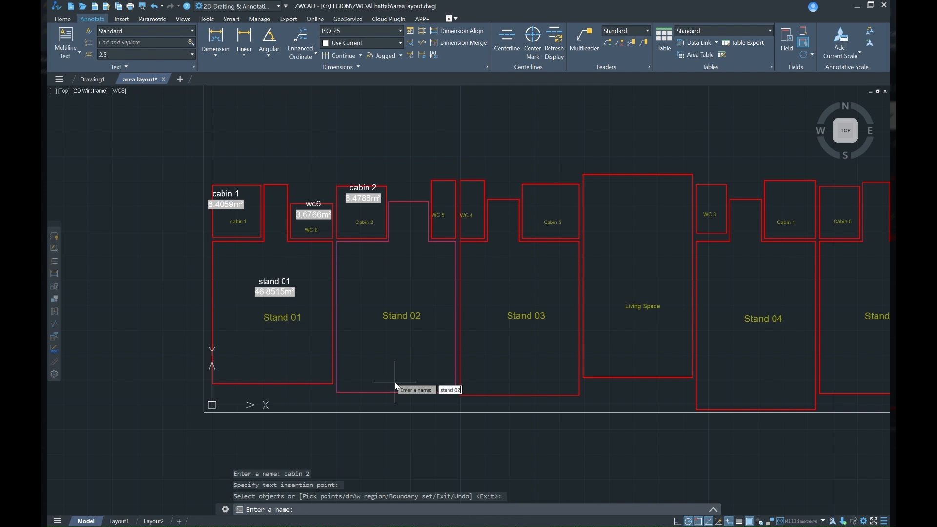
{"action": "key", "text": "Return"}
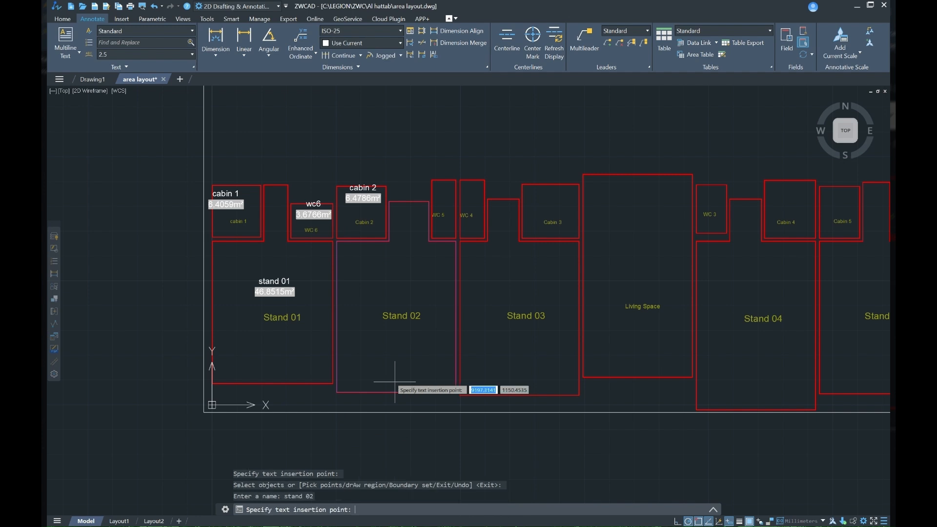
{"action": "left_click", "coordinate": [401, 281]}
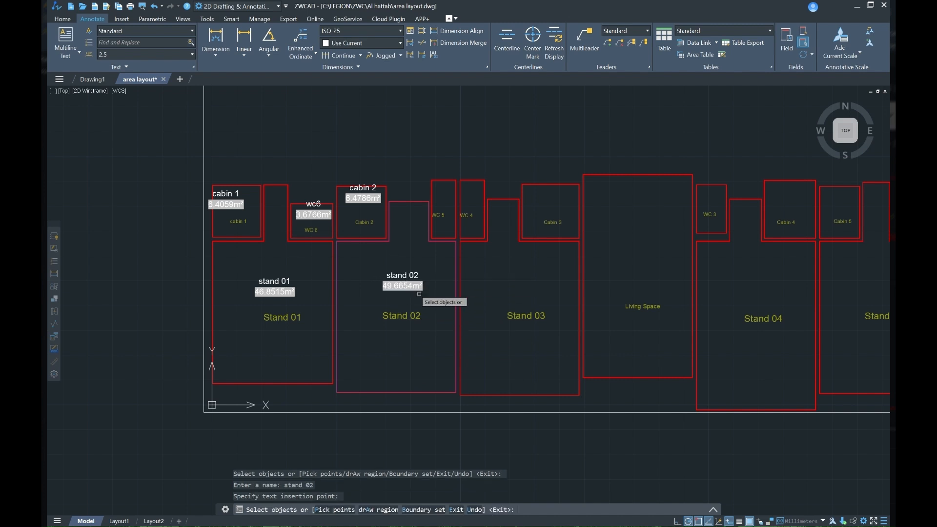
Step: Add the Stand 03 outline to the area table as "stand 03" and place its label above the existing room text
{"action": "middle_click_drag", "start_coordinate": [478, 387], "coordinate": [376, 384]}
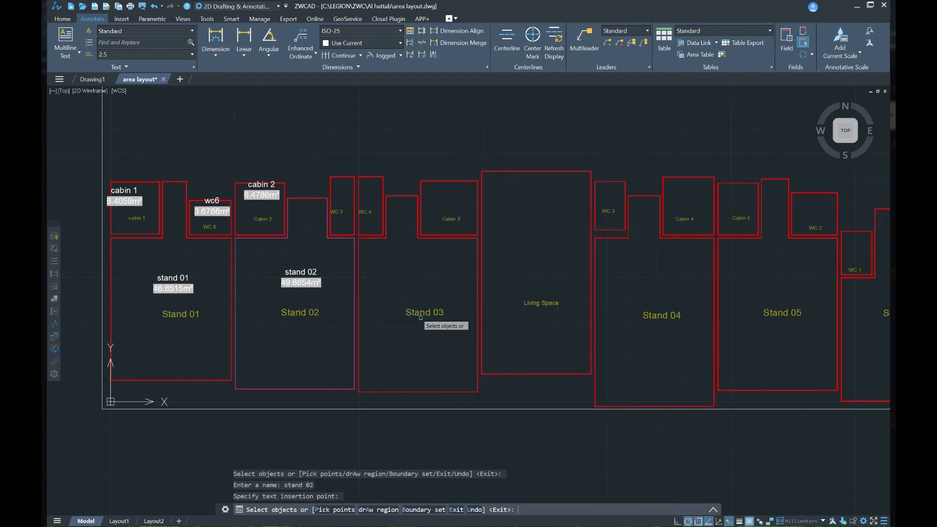
{"action": "left_click", "coordinate": [436, 392]}
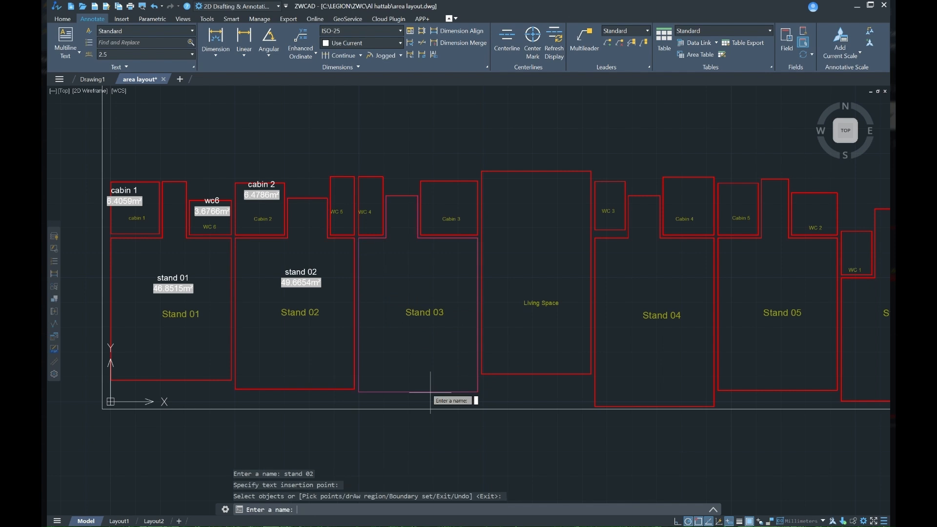
{"action": "type", "text": "stand 03"}
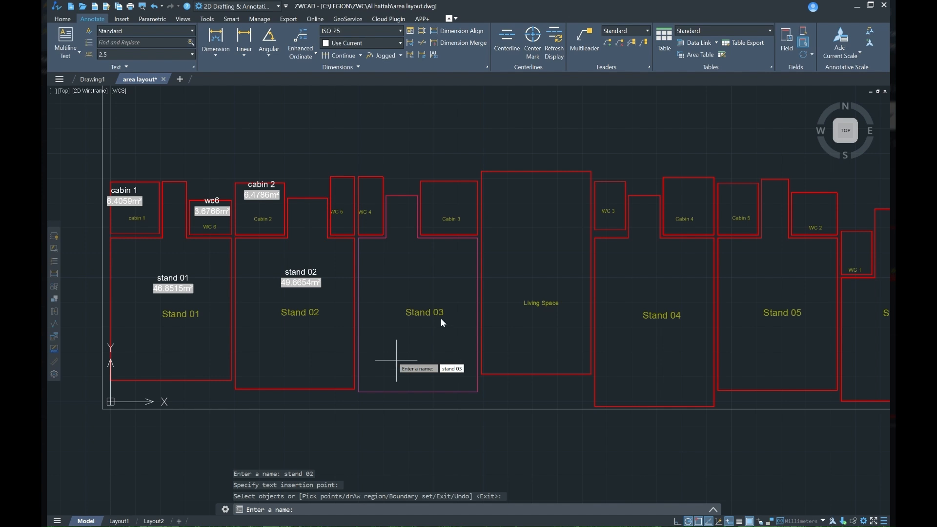
{"action": "key", "text": "Return"}
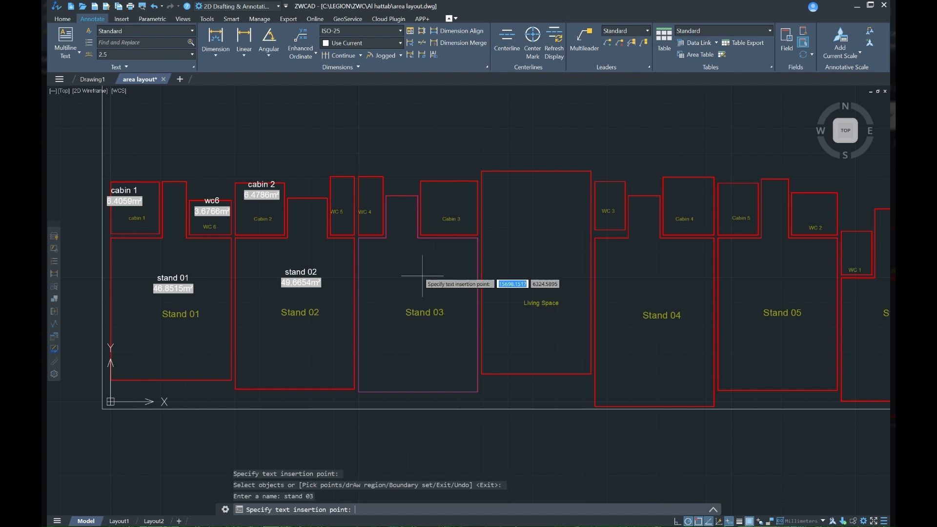
{"action": "left_click", "coordinate": [413, 278]}
Step: Check the rows in the generated area table, and end the object selection to export them to Drawing2.csv
{"action": "scroll", "coordinate": [376, 290], "scroll_direction": "down", "scroll_amount": 2}
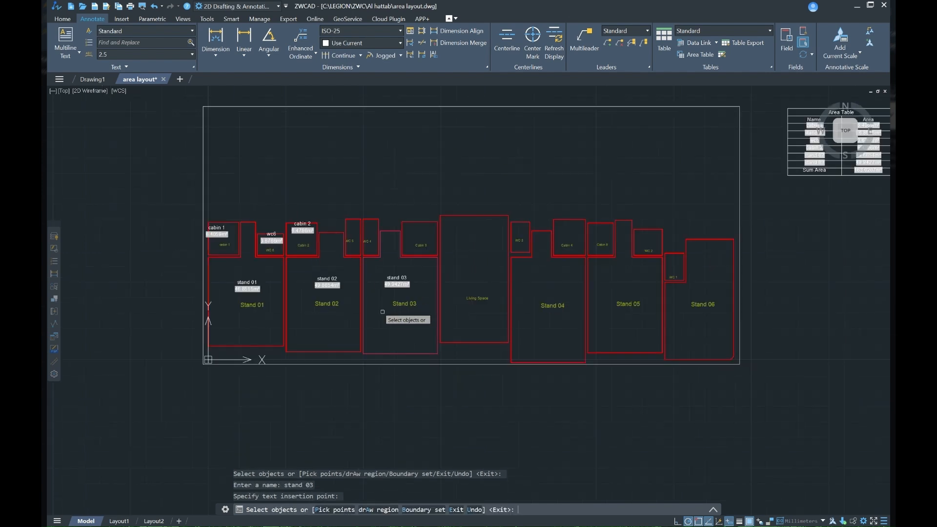
{"action": "middle_click_drag", "start_coordinate": [441, 281], "coordinate": [357, 308]}
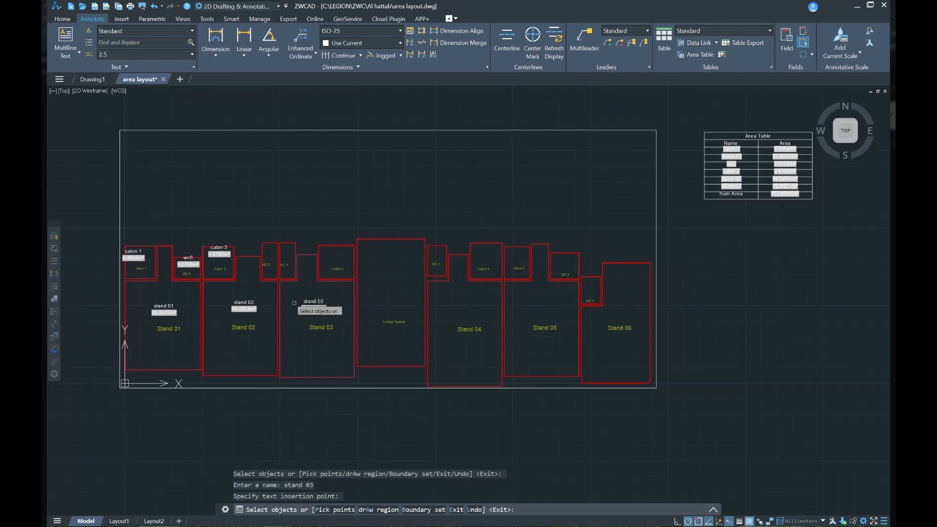
{"action": "scroll", "coordinate": [761, 146], "scroll_direction": "up", "scroll_amount": 4}
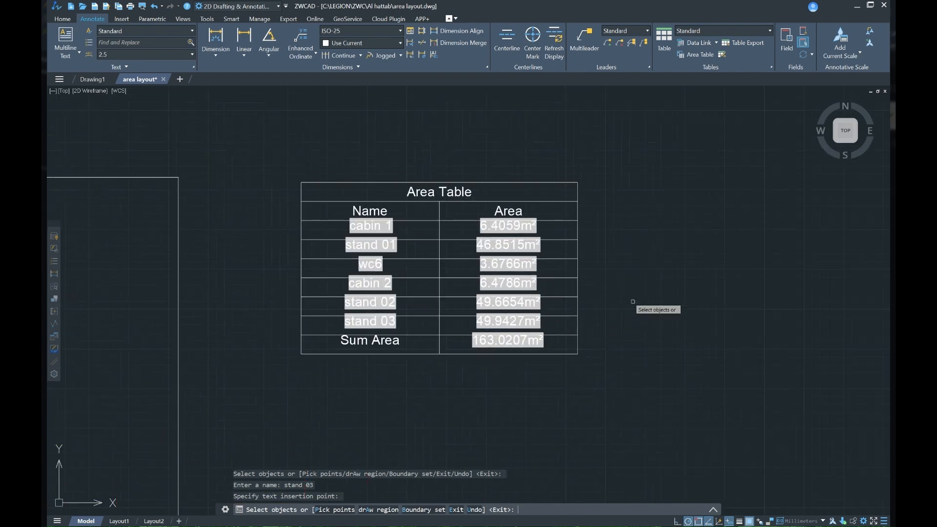
{"action": "key", "text": "Return"}
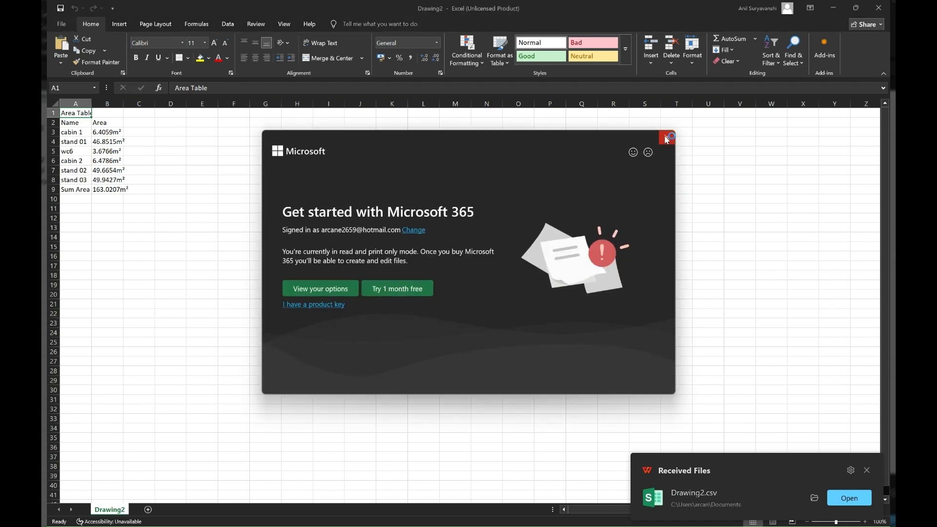
Step: Dismiss the Microsoft 365 offers and the notices above the exported area sheet in Excel
{"action": "left_click", "coordinate": [666, 139]}
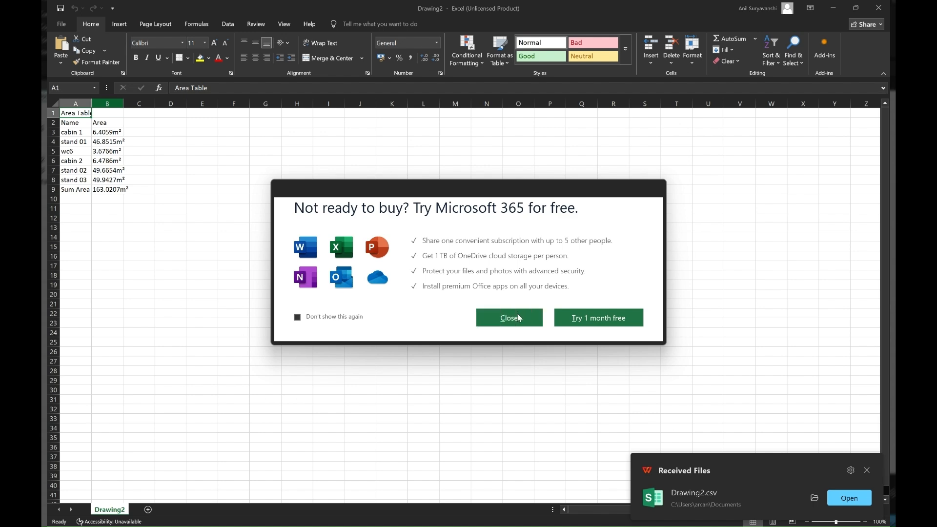
{"action": "left_click", "coordinate": [508, 317]}
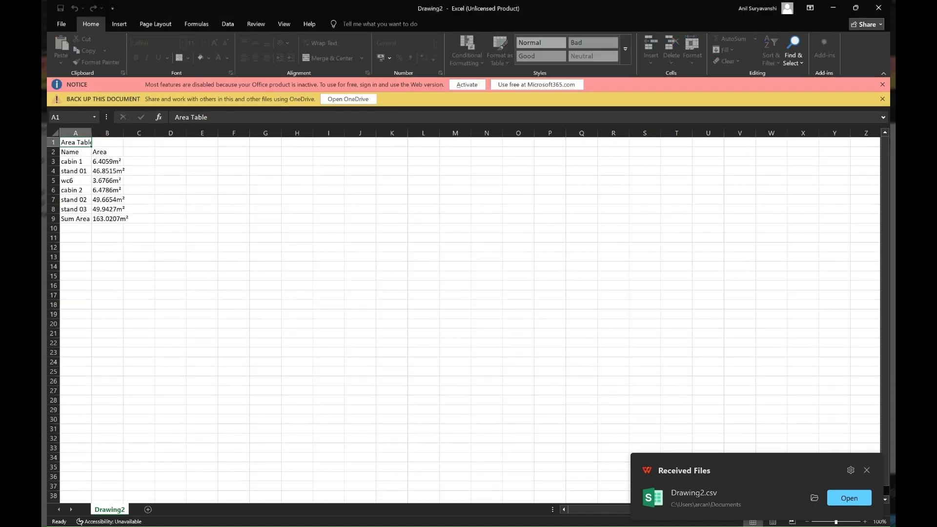
{"action": "left_click", "coordinate": [882, 84]}
{"action": "left_click", "coordinate": [882, 85]}
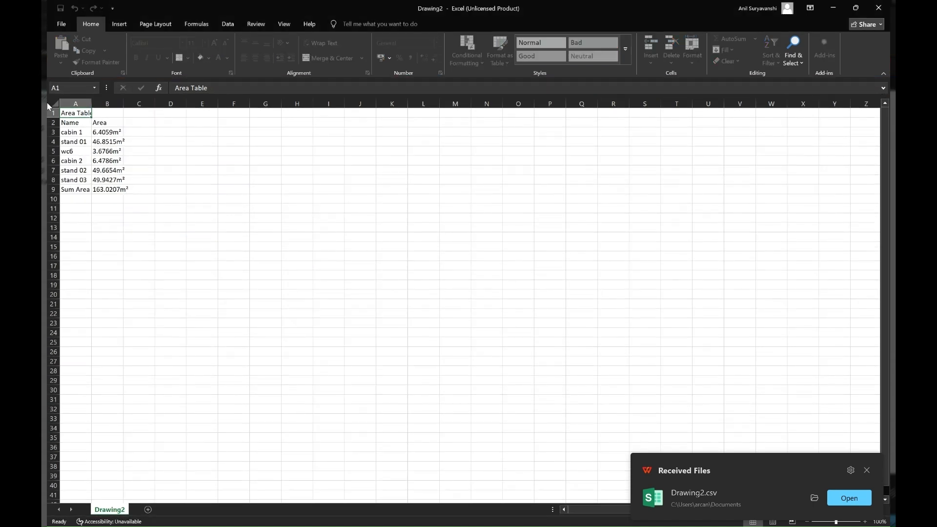
Step: Try to widen columns A and B of the exported area sheet
{"action": "left_click", "coordinate": [90, 102]}
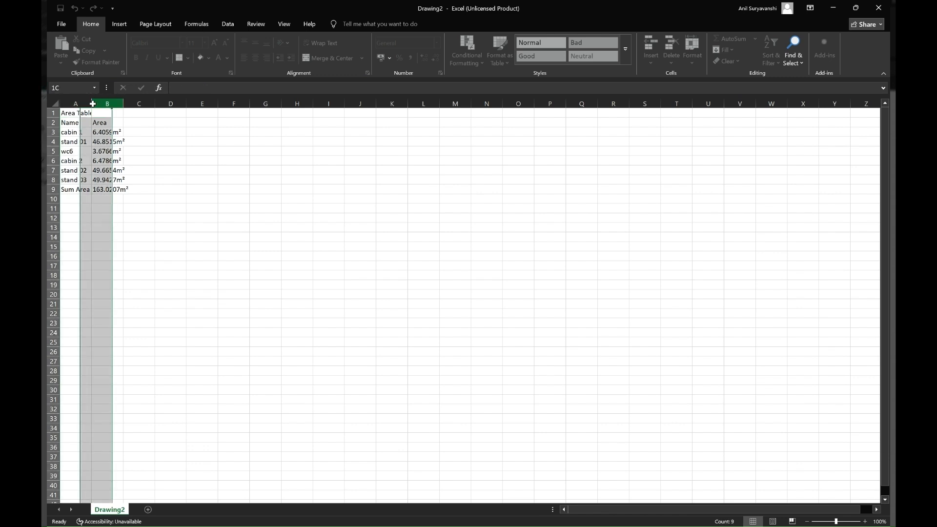
{"action": "left_click", "coordinate": [120, 103]}
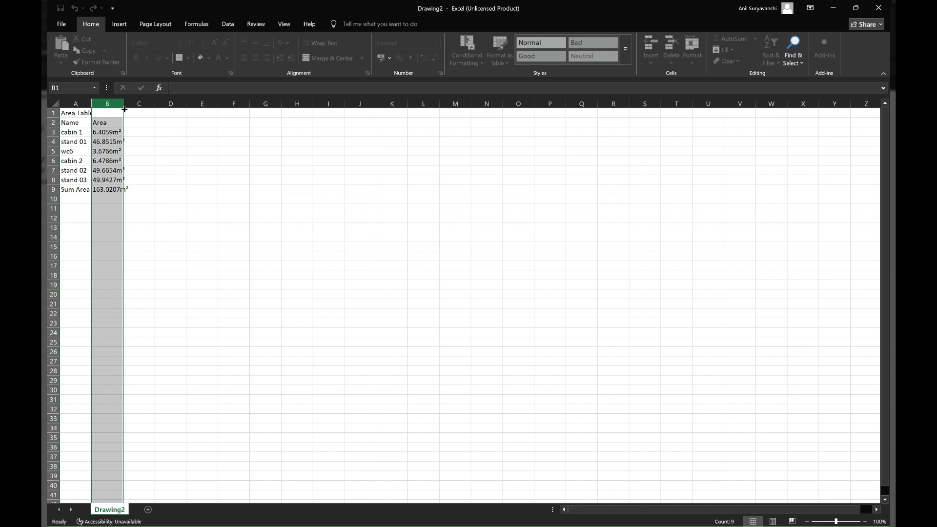
{"action": "left_click_drag", "start_coordinate": [155, 110], "coordinate": [98, 98]}
{"action": "left_click", "coordinate": [202, 170]}
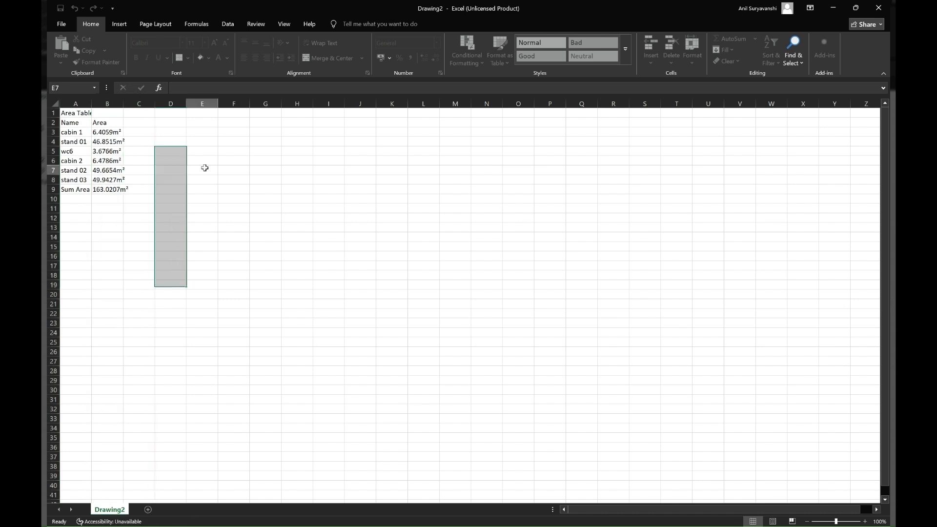
Step: Return to ZWCAD and stretch the left edge of the cabin 1 outline outward, enlarging the room to about 7.12 m²
{"action": "left_click", "coordinate": [831, 8]}
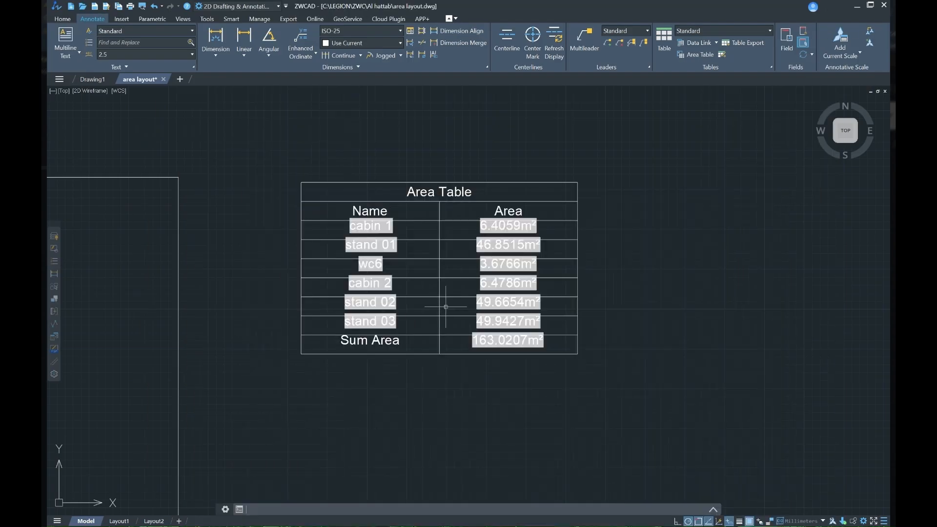
{"action": "scroll", "coordinate": [403, 404], "scroll_direction": "down", "scroll_amount": 3}
{"action": "scroll", "coordinate": [494, 283], "scroll_direction": "up", "scroll_amount": 5}
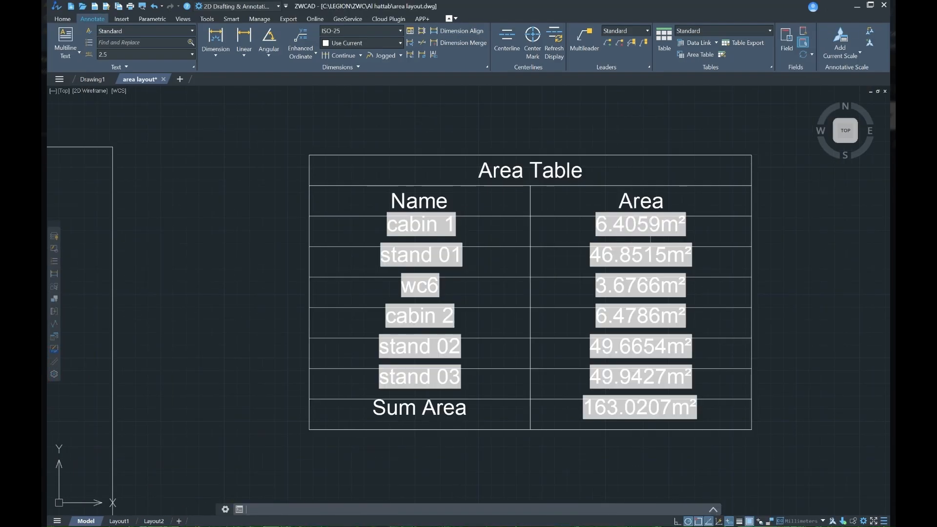
{"action": "scroll", "coordinate": [485, 272], "scroll_direction": "down", "scroll_amount": 3}
{"action": "scroll", "coordinate": [460, 293], "scroll_direction": "up", "scroll_amount": 5}
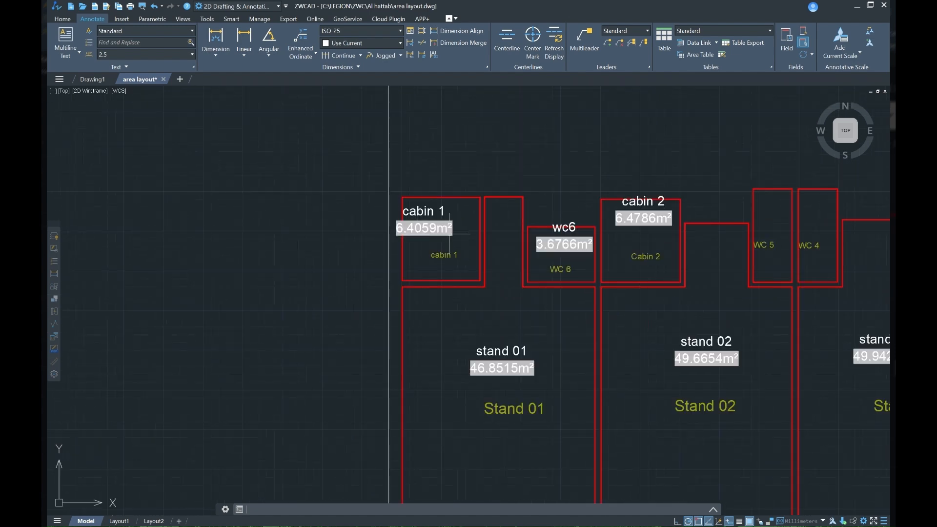
{"action": "scroll", "coordinate": [443, 234], "scroll_direction": "up", "scroll_amount": 3}
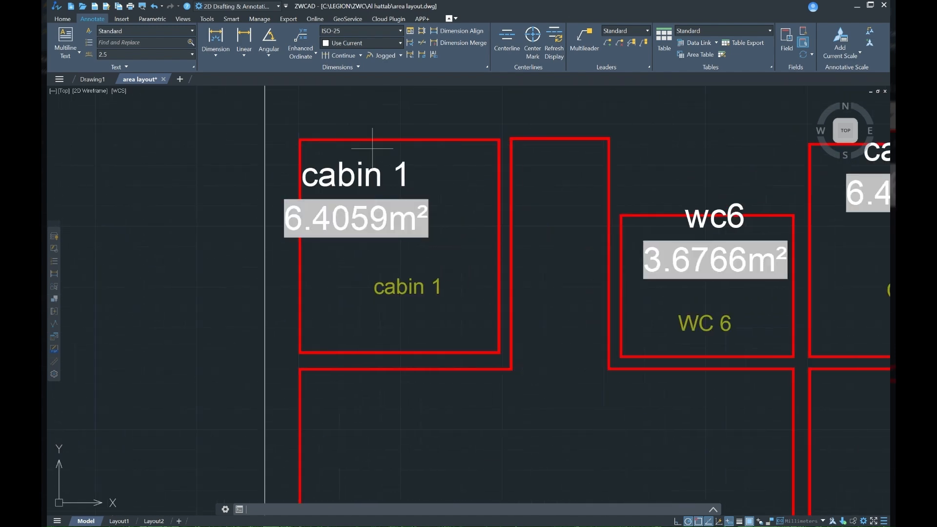
{"action": "left_click_drag", "start_coordinate": [372, 149], "coordinate": [352, 124]}
{"action": "left_click", "coordinate": [300, 245]}
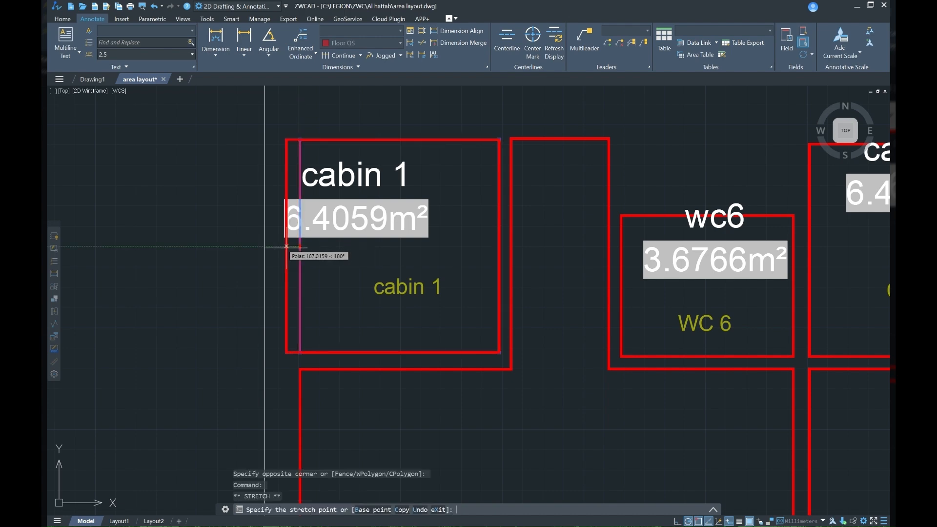
{"action": "left_click", "coordinate": [277, 247]}
{"action": "scroll", "coordinate": [308, 232], "scroll_direction": "up", "scroll_amount": 2}
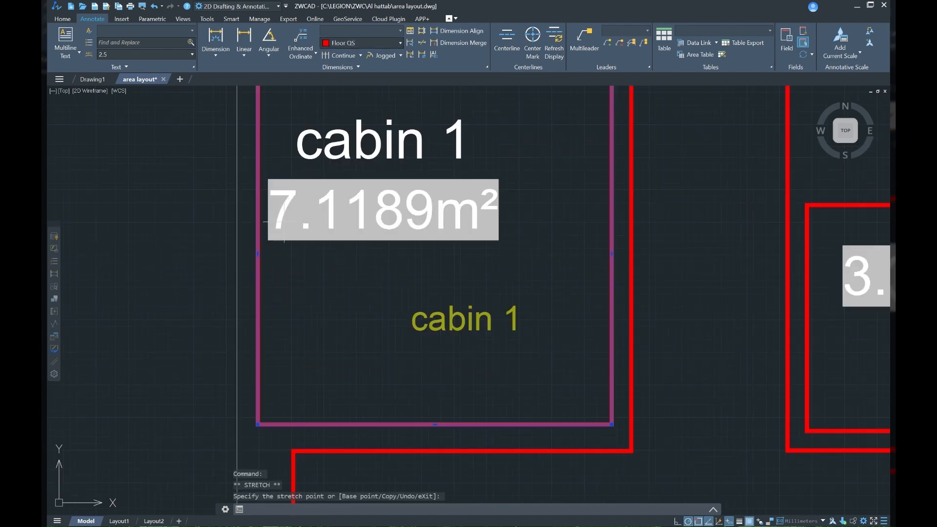
Step: Stretch the top edge of the WC 6 outline upward, enlarging the room to about 4.86 m²
{"action": "scroll", "coordinate": [343, 228], "scroll_direction": "down", "scroll_amount": 6}
{"action": "middle_click_drag", "start_coordinate": [443, 313], "coordinate": [320, 262]}
{"action": "scroll", "coordinate": [372, 199], "scroll_direction": "up", "scroll_amount": 2}
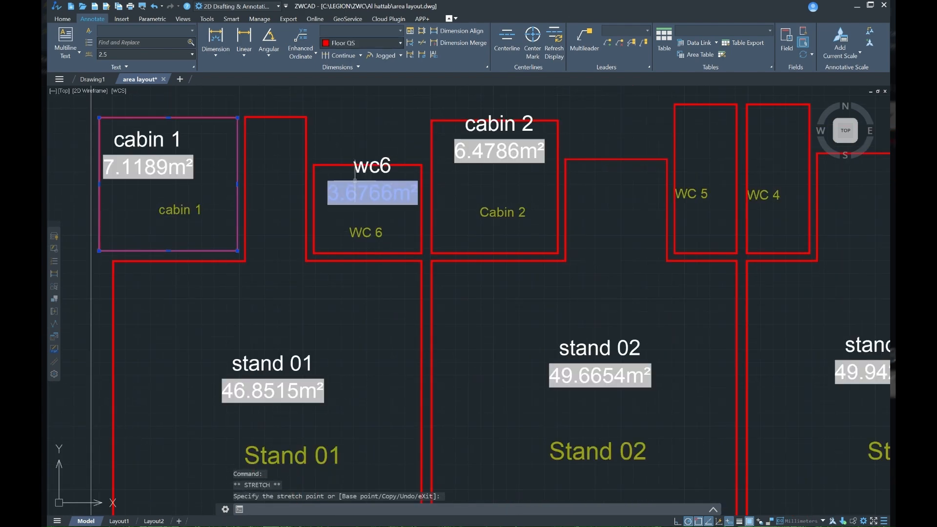
{"action": "left_click", "coordinate": [353, 172]}
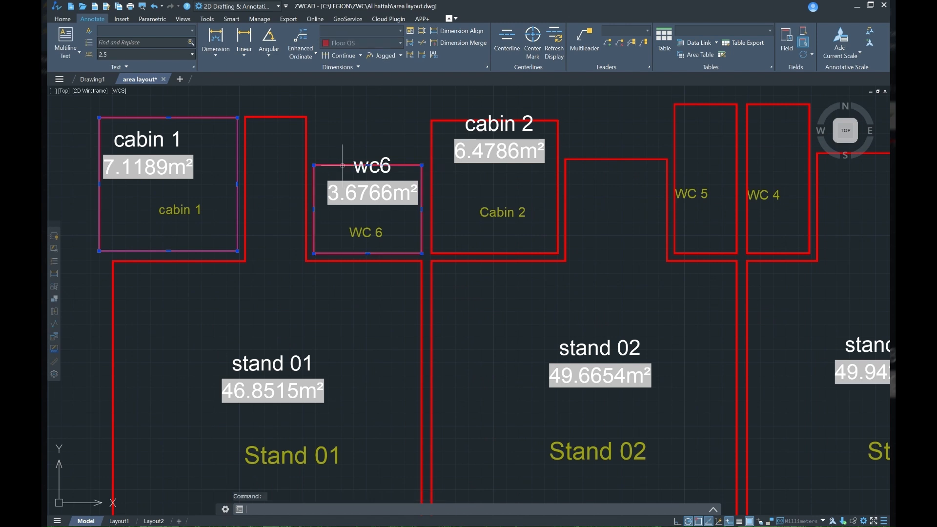
{"action": "left_click", "coordinate": [368, 166]}
{"action": "left_click", "coordinate": [368, 137]}
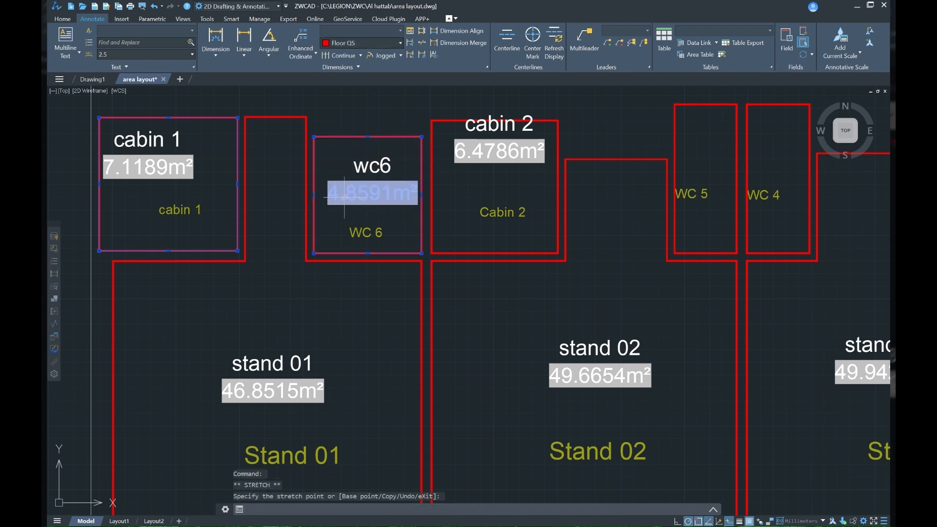
Step: Stretch the top edge of the Cabin 2 outline upward to about 7.40 m² and clear the selection
{"action": "scroll", "coordinate": [380, 240], "scroll_direction": "down", "scroll_amount": 2}
{"action": "middle_click_drag", "start_coordinate": [385, 261], "coordinate": [353, 236]}
{"action": "scroll", "coordinate": [425, 150], "scroll_direction": "up", "scroll_amount": 4}
{"action": "mouse_move", "coordinate": [425, 151]}
{"action": "middle_mouse_down"}
{"action": "mouse_move", "coordinate": [409, 176]}
{"action": "mouse_move", "coordinate": [361, 179]}
{"action": "middle_mouse_up"}
{"action": "left_click", "coordinate": [427, 152]}
{"action": "left_click", "coordinate": [372, 148]}
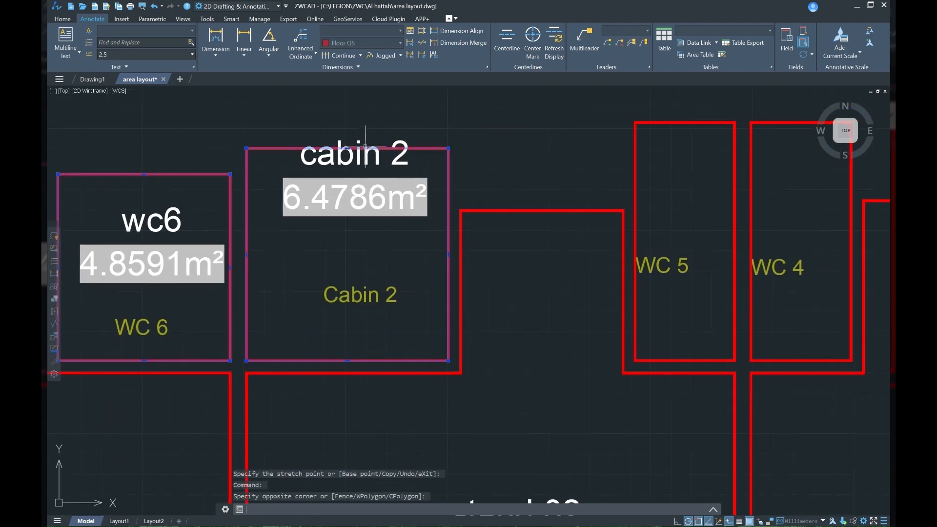
{"action": "left_click", "coordinate": [347, 148]}
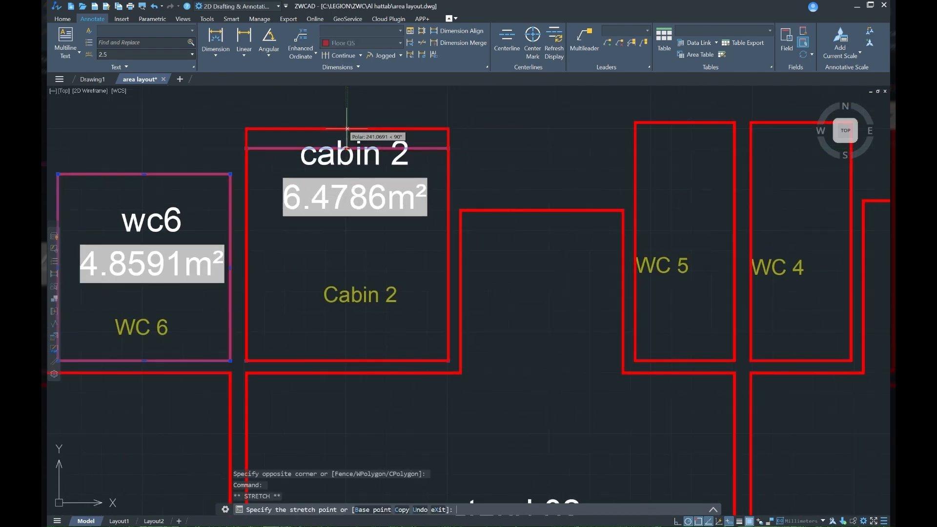
{"action": "left_click", "coordinate": [346, 119]}
{"action": "scroll", "coordinate": [332, 204], "scroll_direction": "down", "scroll_amount": 5}
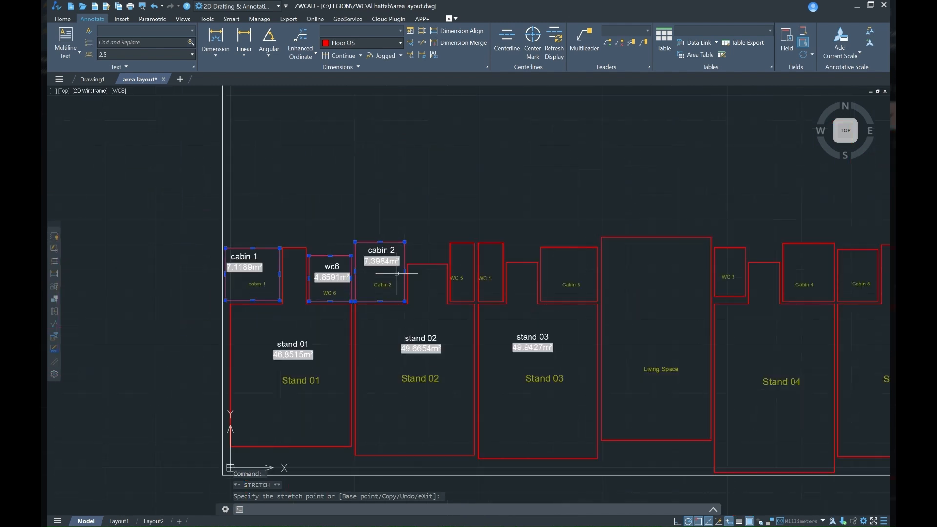
{"action": "key", "text": "Escape"}
{"action": "key", "text": "Escape"}
Step: Start another area table with automatic naming, start number 101, number prefix "space" and output file Drawing23
{"action": "scroll", "coordinate": [397, 273], "scroll_direction": "down", "scroll_amount": 5}
{"action": "scroll", "coordinate": [383, 305], "scroll_direction": "up", "scroll_amount": 5}
{"action": "scroll", "coordinate": [324, 236], "scroll_direction": "down", "scroll_amount": 4}
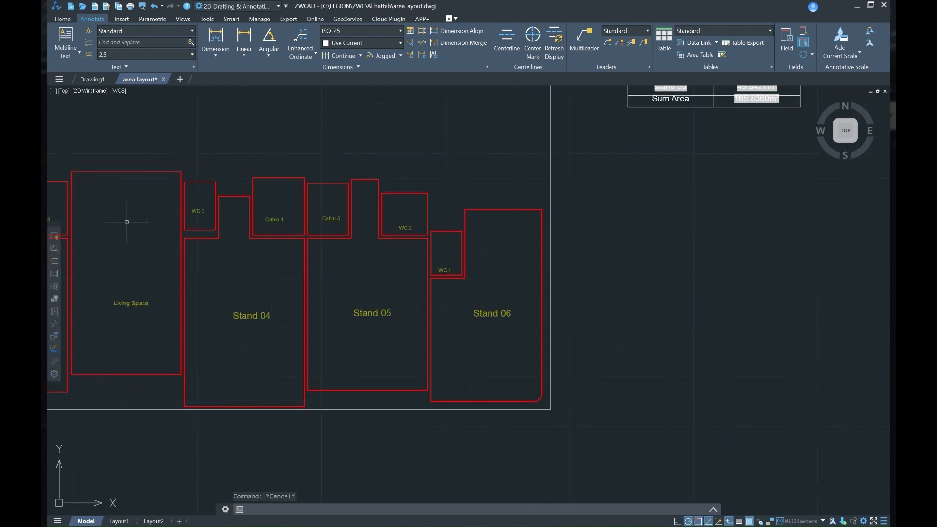
{"action": "scroll", "coordinate": [265, 282], "scroll_direction": "up", "scroll_amount": 2}
{"action": "scroll", "coordinate": [271, 285], "scroll_direction": "down", "scroll_amount": 2}
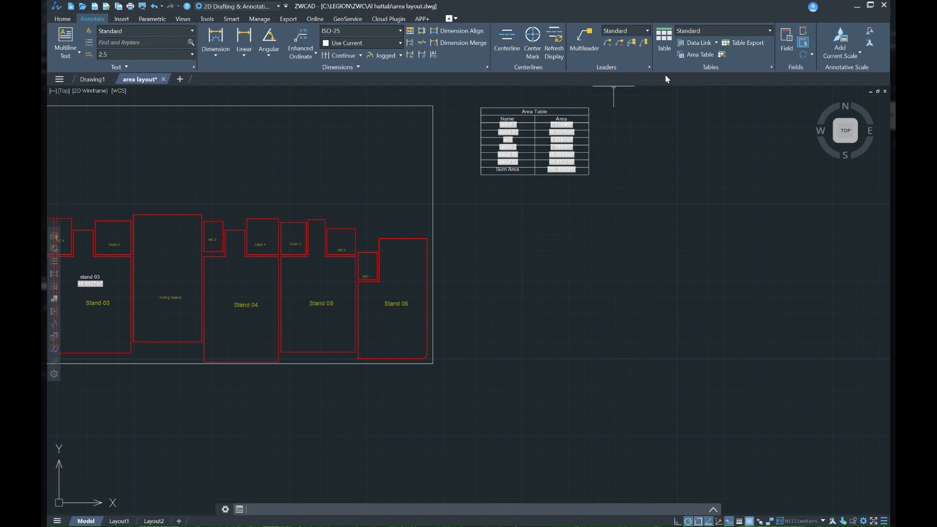
{"action": "left_click", "coordinate": [690, 56]}
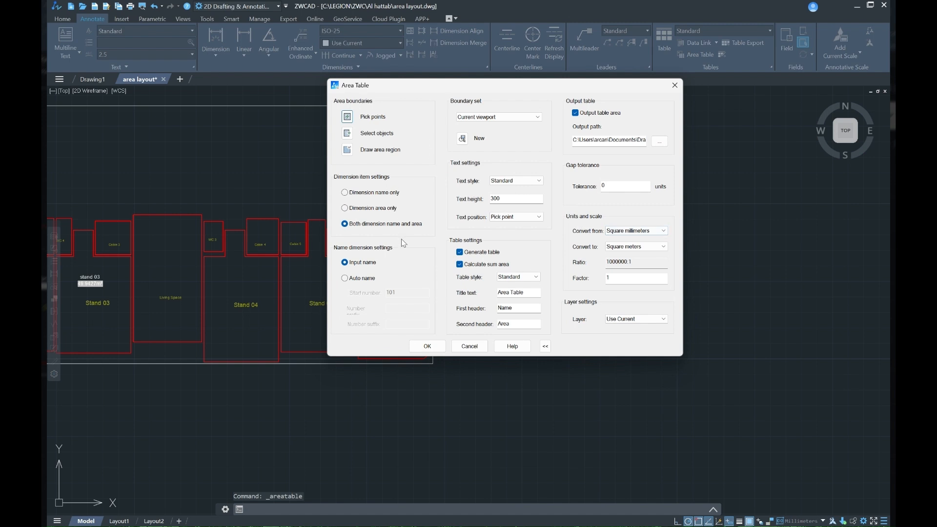
{"action": "left_click", "coordinate": [344, 279]}
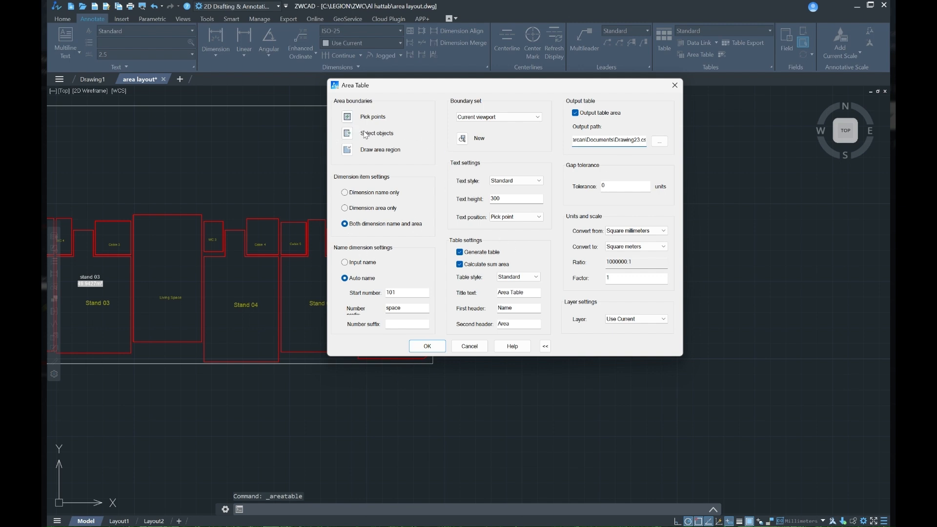
Step: Place the new area table below the first one and pick the Living Space boundary, putting its label inside Stand 04
{"action": "left_click", "coordinate": [347, 117]}
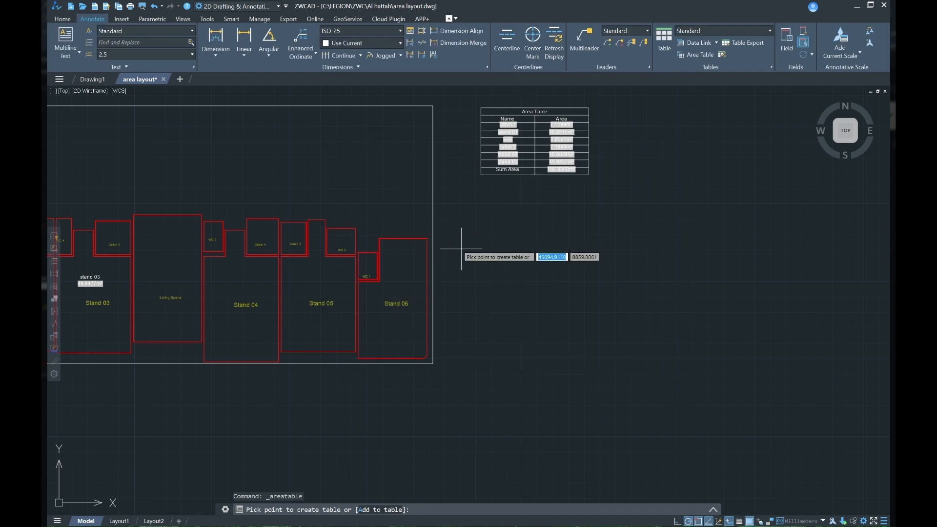
{"action": "left_click", "coordinate": [479, 245]}
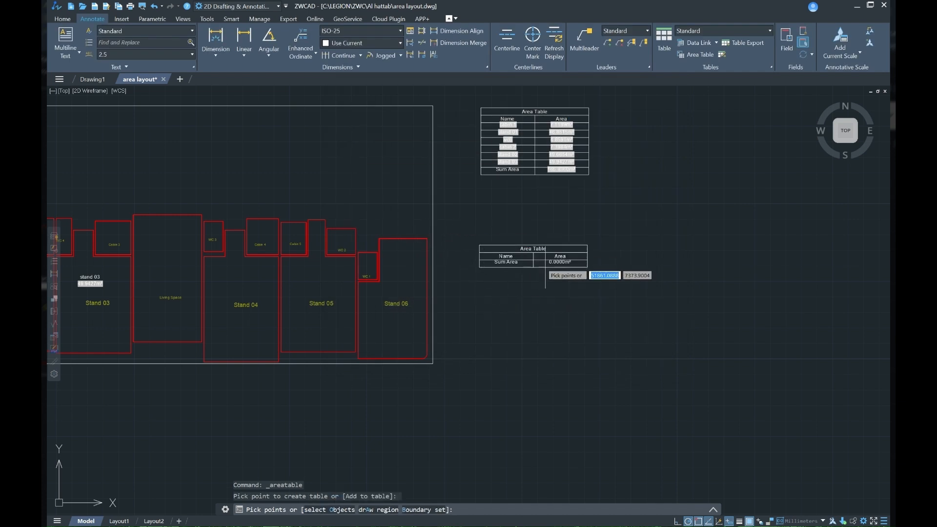
{"action": "left_click", "coordinate": [170, 264]}
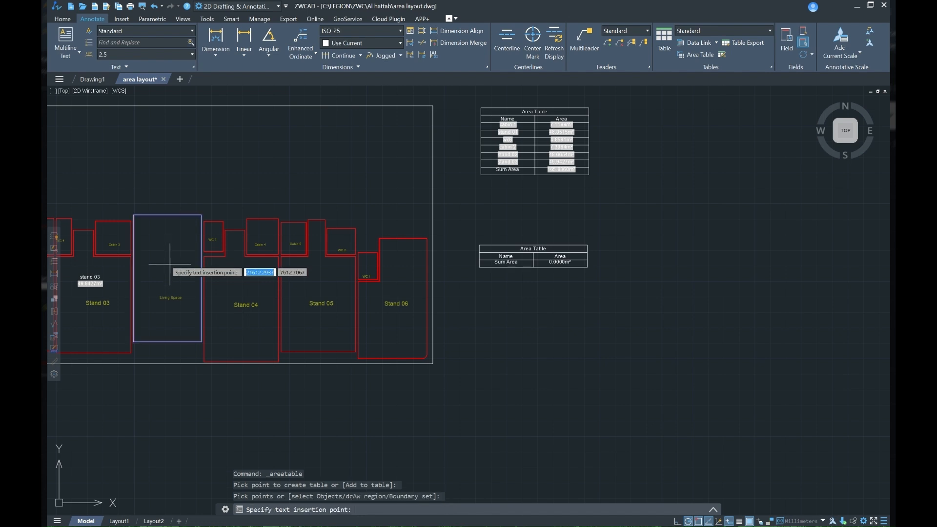
{"action": "left_click", "coordinate": [237, 276]}
Step: Pick the Stand 05, Stand 06 and Living Space boundaries for the table and place each automatic label above the room name
{"action": "left_click", "coordinate": [313, 281]}
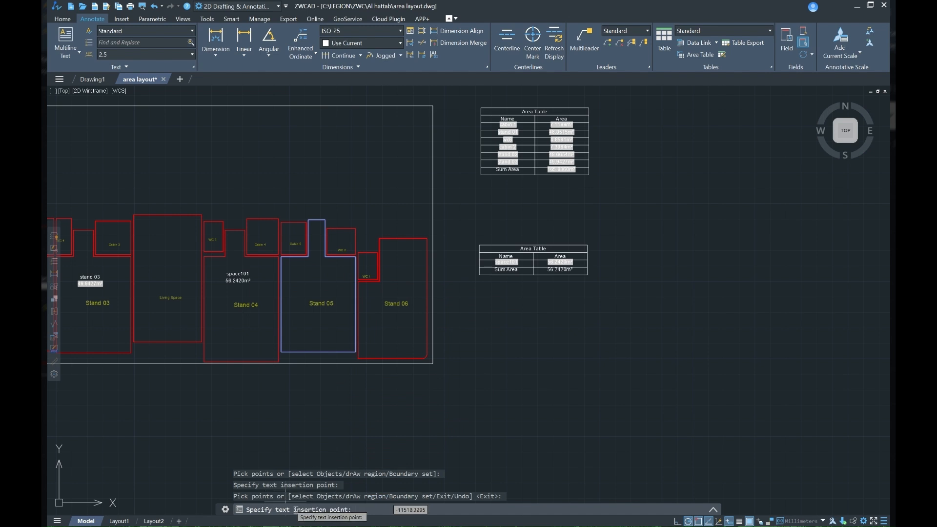
{"action": "left_click", "coordinate": [317, 277]}
{"action": "left_click", "coordinate": [398, 274]}
{"action": "left_click", "coordinate": [402, 269]}
{"action": "left_click", "coordinate": [167, 276]}
{"action": "left_click", "coordinate": [167, 255]}
Step: Add Cabin 4 and Cabin 5 to the table, placing each automatic label near the room's upper edge
{"action": "scroll", "coordinate": [243, 246], "scroll_direction": "up", "scroll_amount": 5}
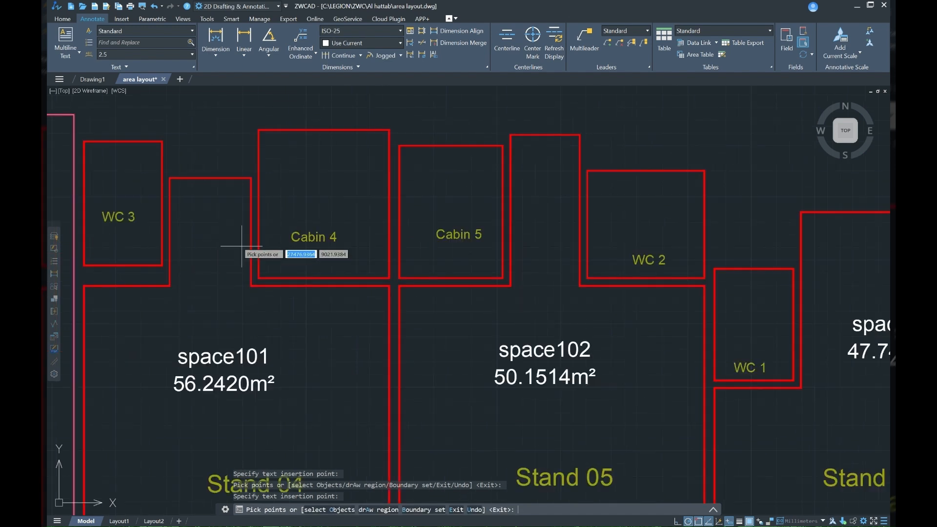
{"action": "left_click", "coordinate": [321, 162]}
{"action": "left_click", "coordinate": [321, 163]}
{"action": "left_click", "coordinate": [444, 205]}
{"action": "left_click", "coordinate": [445, 172]}
Step: Add the WC 2 boundary to the table and place its label near the room's upper edge
{"action": "scroll", "coordinate": [535, 261], "scroll_direction": "down", "scroll_amount": 2}
{"action": "middle_click_drag", "start_coordinate": [535, 262], "coordinate": [472, 251]}
{"action": "scroll", "coordinate": [501, 213], "scroll_direction": "up", "scroll_amount": 4}
{"action": "left_click", "coordinate": [501, 214]}
{"action": "left_click", "coordinate": [500, 185]}
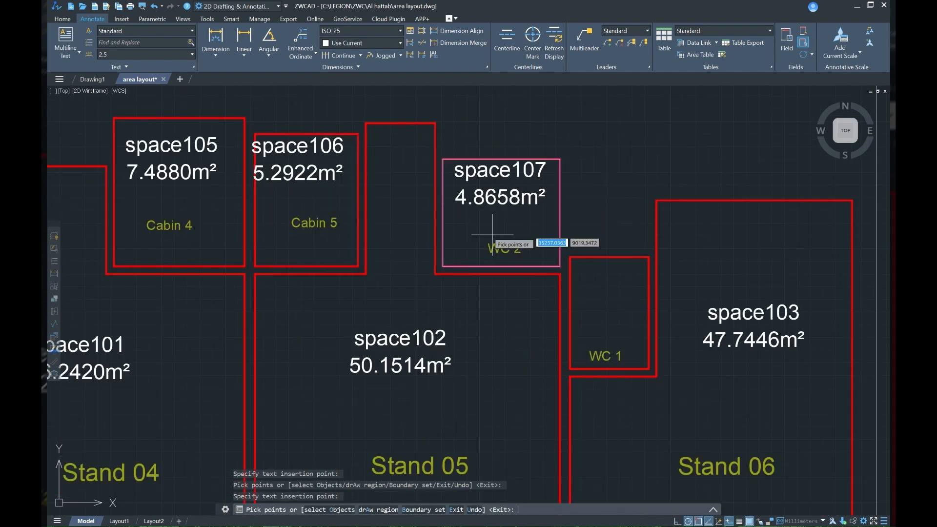
Step: Examine the cabin 1, WC 6 and Cabin 2 labels and look over the layout for rooms without a label
{"action": "scroll", "coordinate": [493, 247], "scroll_direction": "down", "scroll_amount": 5}
{"action": "scroll", "coordinate": [312, 239], "scroll_direction": "up", "scroll_amount": 5}
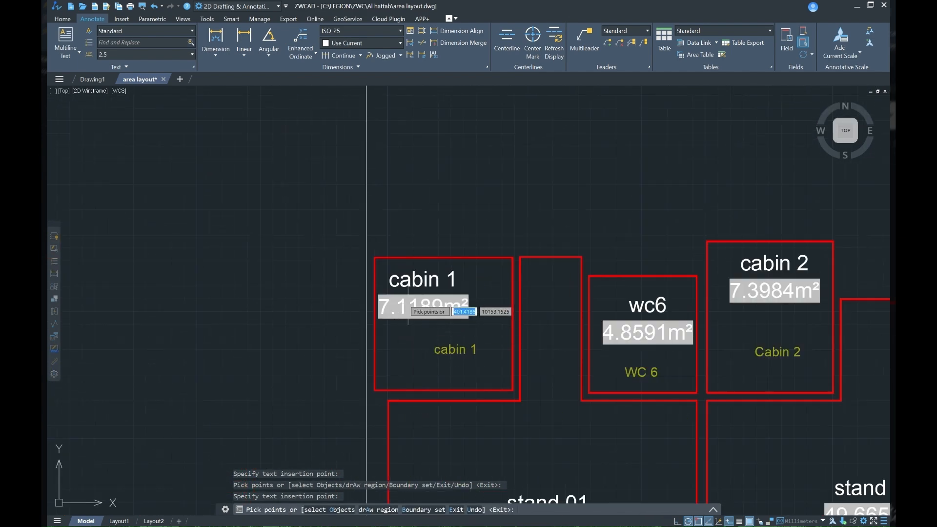
{"action": "scroll", "coordinate": [488, 324], "scroll_direction": "down", "scroll_amount": 2}
{"action": "scroll", "coordinate": [465, 325], "scroll_direction": "up", "scroll_amount": 2}
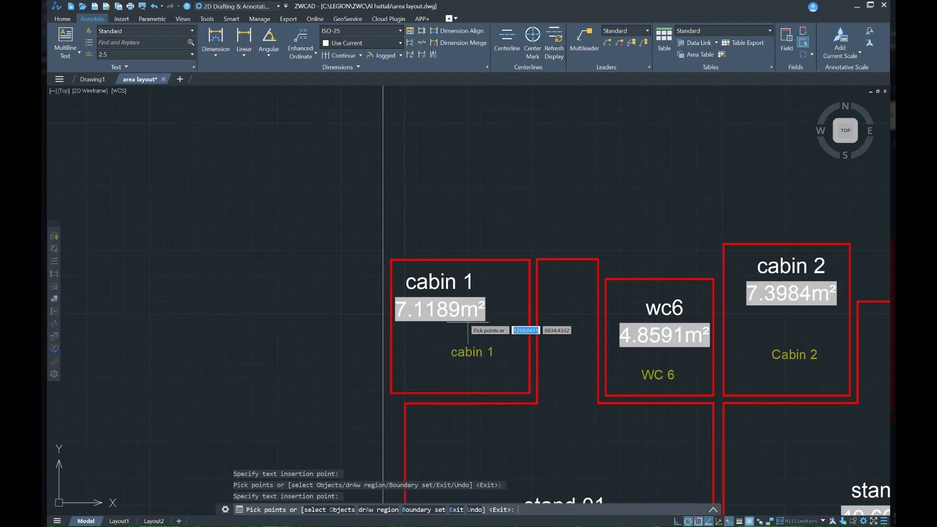
{"action": "scroll", "coordinate": [456, 284], "scroll_direction": "down", "scroll_amount": 3}
{"action": "middle_click_drag", "start_coordinate": [583, 331], "coordinate": [326, 271]}
{"action": "mouse_move", "coordinate": [635, 312]}
{"action": "middle_mouse_down"}
{"action": "mouse_move", "coordinate": [346, 270]}
{"action": "mouse_move", "coordinate": [351, 265]}
{"action": "mouse_move", "coordinate": [277, 245]}
{"action": "mouse_move", "coordinate": [315, 282]}
{"action": "middle_mouse_up"}
{"action": "scroll", "coordinate": [467, 273], "scroll_direction": "up", "scroll_amount": 1}
{"action": "scroll", "coordinate": [294, 249], "scroll_direction": "down", "scroll_amount": 1}
{"action": "scroll", "coordinate": [315, 282], "scroll_direction": "down", "scroll_amount": 2}
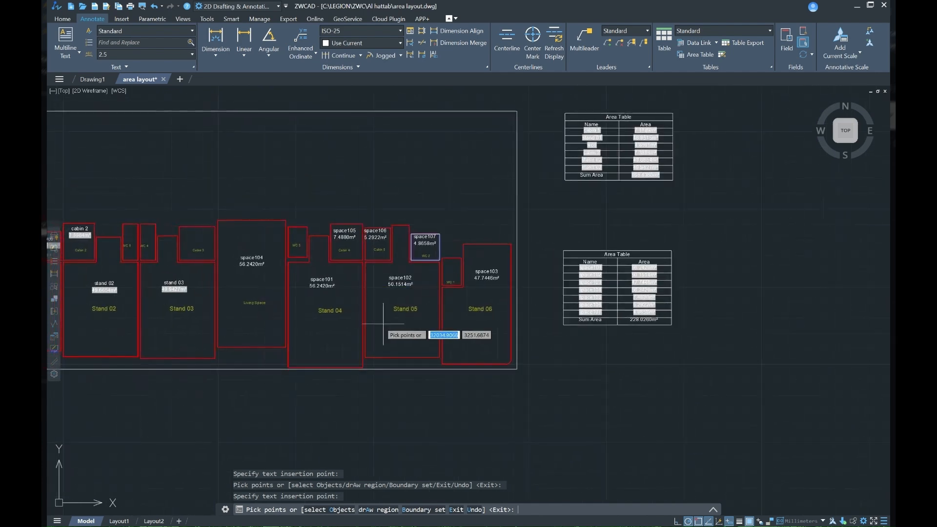
Step: Add the Cabin 3 boundary with its label inside the room and finish the area table, exporting it to Drawing23
{"action": "scroll", "coordinate": [189, 243], "scroll_direction": "up", "scroll_amount": 3}
{"action": "left_click", "coordinate": [211, 208]}
{"action": "left_click", "coordinate": [213, 210]}
{"action": "scroll", "coordinate": [260, 248], "scroll_direction": "down", "scroll_amount": 2}
{"action": "scroll", "coordinate": [260, 246], "scroll_direction": "down", "scroll_amount": 2}
{"action": "key", "text": "Return"}
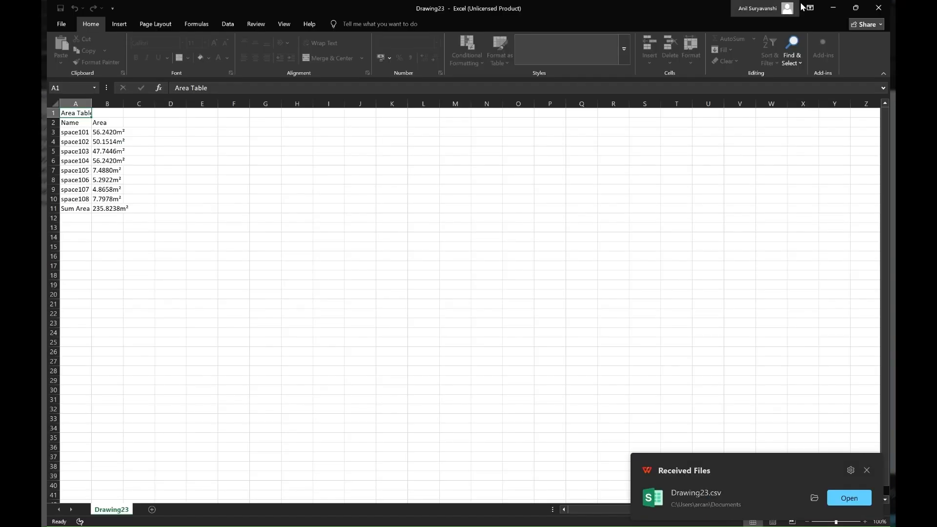
Step: Minimise the Drawing23 and Drawing2 spreadsheets in Excel and return to ZWCAD
{"action": "left_click", "coordinate": [832, 8]}
{"action": "scroll", "coordinate": [577, 294], "scroll_direction": "down", "scroll_amount": 3}
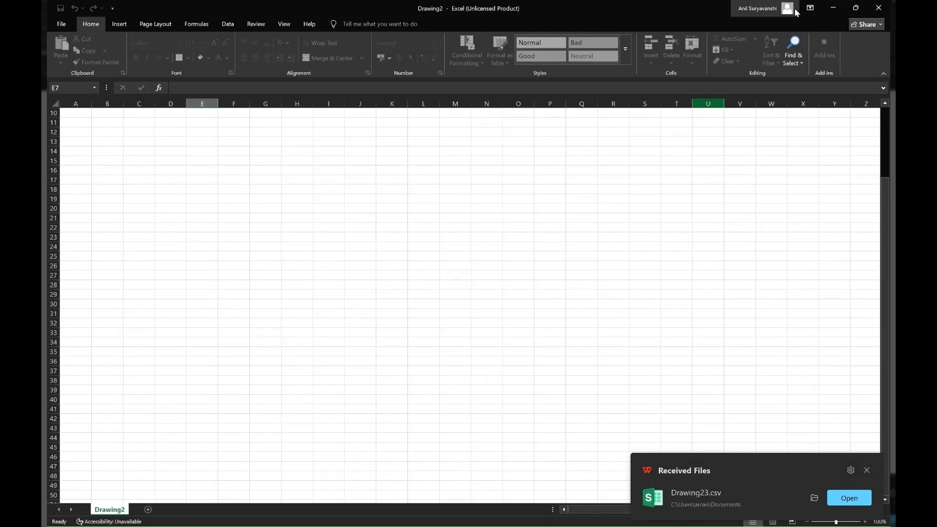
{"action": "left_click", "coordinate": [832, 7]}
Step: Examine the names, areas and sum row of the second area table in the drawing
{"action": "scroll", "coordinate": [561, 288], "scroll_direction": "down", "scroll_amount": 2}
{"action": "scroll", "coordinate": [556, 274], "scroll_direction": "up", "scroll_amount": 4}
{"action": "scroll", "coordinate": [555, 274], "scroll_direction": "up", "scroll_amount": 4}
{"action": "scroll", "coordinate": [471, 265], "scroll_direction": "down", "scroll_amount": 2}
{"action": "scroll", "coordinate": [532, 200], "scroll_direction": "down", "scroll_amount": 3}
{"action": "scroll", "coordinate": [423, 267], "scroll_direction": "up", "scroll_amount": 5}
{"action": "middle_click_drag", "start_coordinate": [423, 267], "coordinate": [427, 216]}
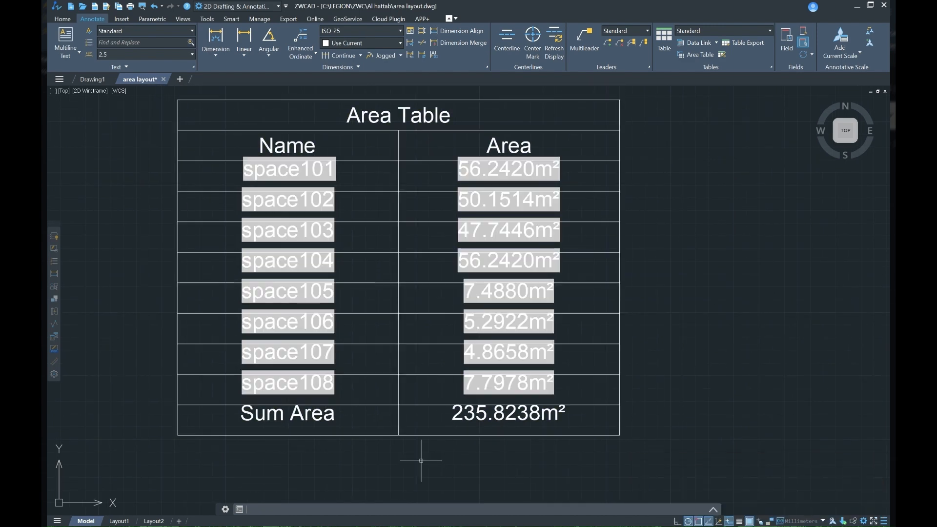
Step: Stretch the top edge of the Cabin 5 outline upward to enlarge the room
{"action": "scroll", "coordinate": [460, 425], "scroll_direction": "down", "scroll_amount": 4}
{"action": "middle_click_drag", "start_coordinate": [234, 343], "coordinate": [313, 298]}
{"action": "scroll", "coordinate": [152, 227], "scroll_direction": "up", "scroll_amount": 2}
{"action": "middle_click_drag", "start_coordinate": [229, 268], "coordinate": [339, 268]}
{"action": "scroll", "coordinate": [226, 218], "scroll_direction": "up", "scroll_amount": 2}
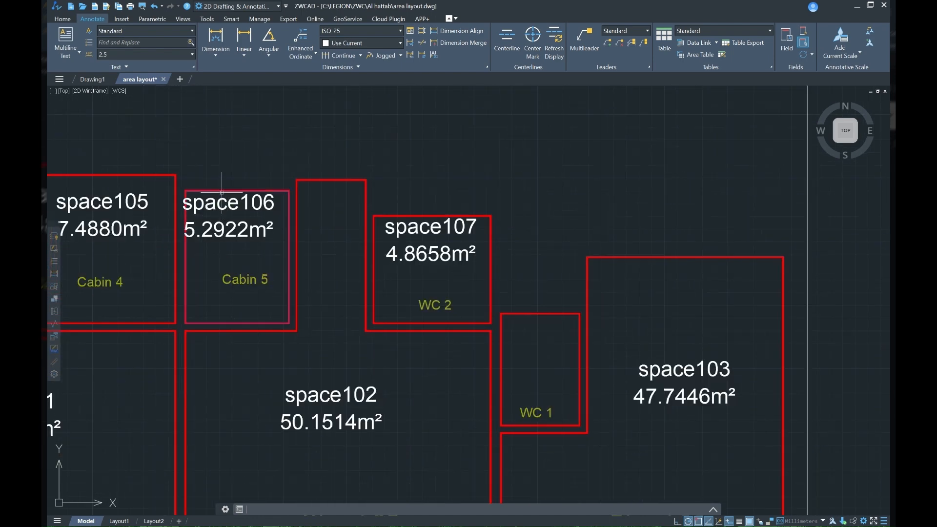
{"action": "left_click", "coordinate": [239, 190]}
{"action": "left_click", "coordinate": [237, 190]}
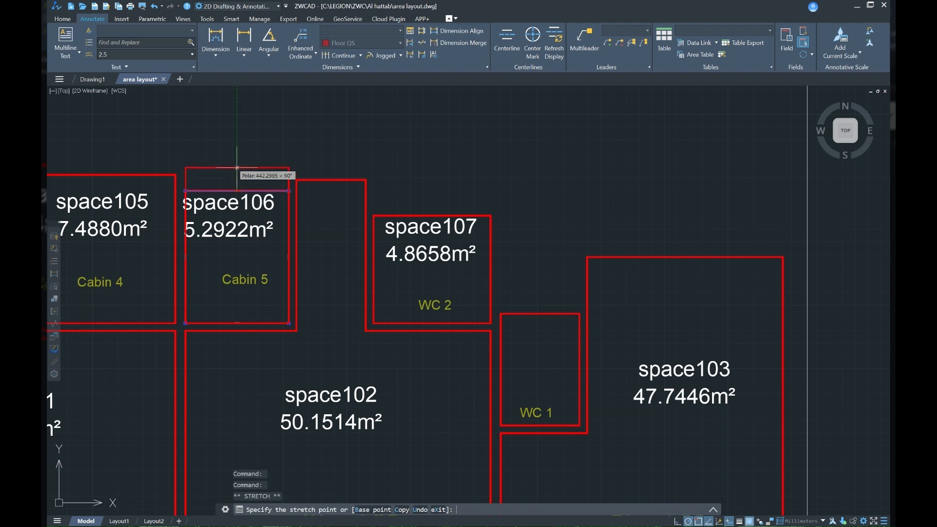
{"action": "middle_click_drag", "start_coordinate": [116, 181], "coordinate": [201, 184]}
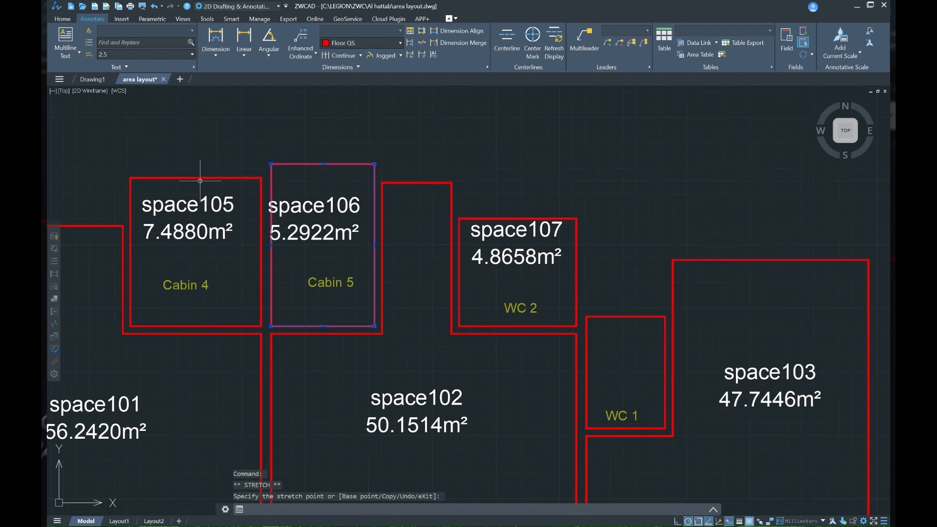
{"action": "key", "text": "Escape"}
Step: Stretch the top edge of the WC 2 outline upward and clear the selection
{"action": "left_click", "coordinate": [531, 219]}
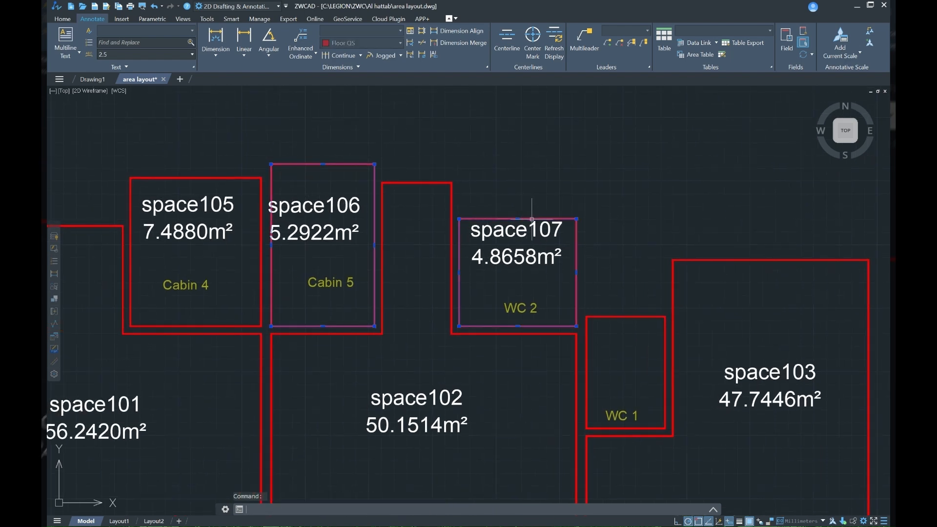
{"action": "left_click", "coordinate": [518, 219]}
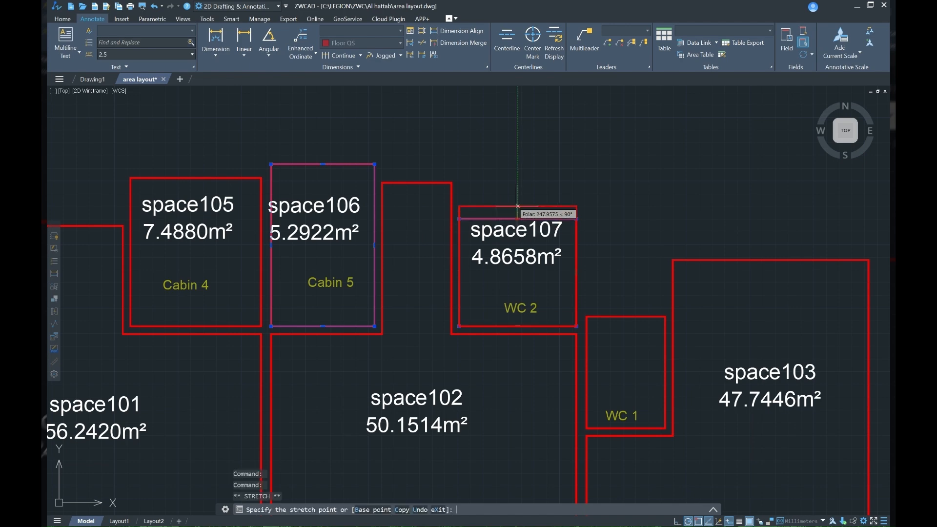
{"action": "key", "text": "Escape"}
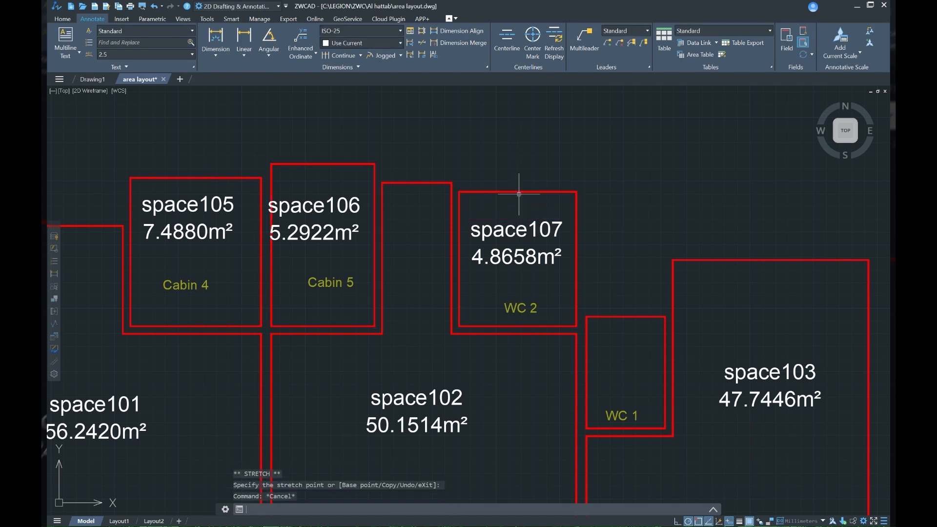
Step: Examine the whole layout with its room labels and both area tables
{"action": "scroll", "coordinate": [519, 194], "scroll_direction": "down", "scroll_amount": 6}
{"action": "scroll", "coordinate": [537, 218], "scroll_direction": "down", "scroll_amount": 2}
{"action": "middle_click_drag", "start_coordinate": [522, 226], "coordinate": [427, 284]}
{"action": "mouse_move", "coordinate": [487, 272]}
{"action": "middle_mouse_down"}
{"action": "mouse_move", "coordinate": [428, 278]}
{"action": "mouse_move", "coordinate": [577, 272]}
{"action": "mouse_move", "coordinate": [518, 262]}
{"action": "mouse_move", "coordinate": [550, 262]}
{"action": "middle_mouse_up"}
{"action": "scroll", "coordinate": [545, 312], "scroll_direction": "up", "scroll_amount": 6}
{"action": "scroll", "coordinate": [441, 285], "scroll_direction": "down", "scroll_amount": 5}
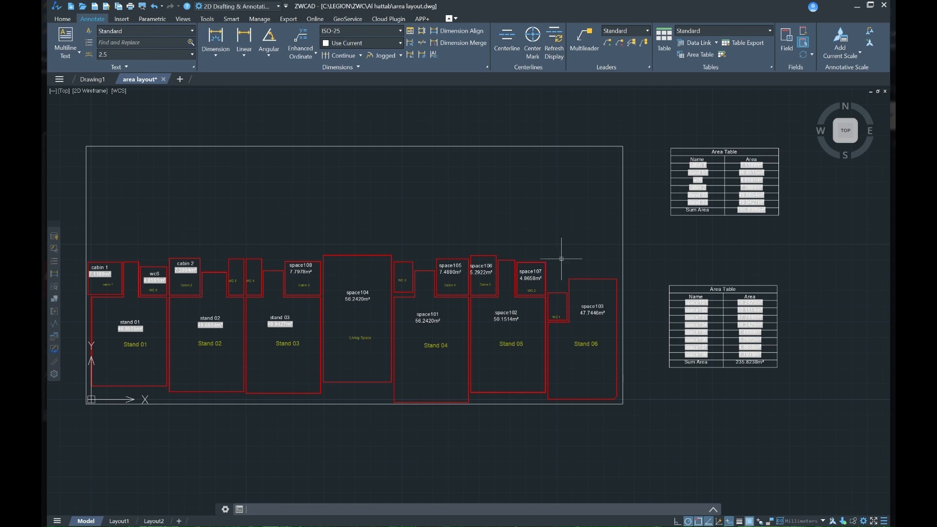